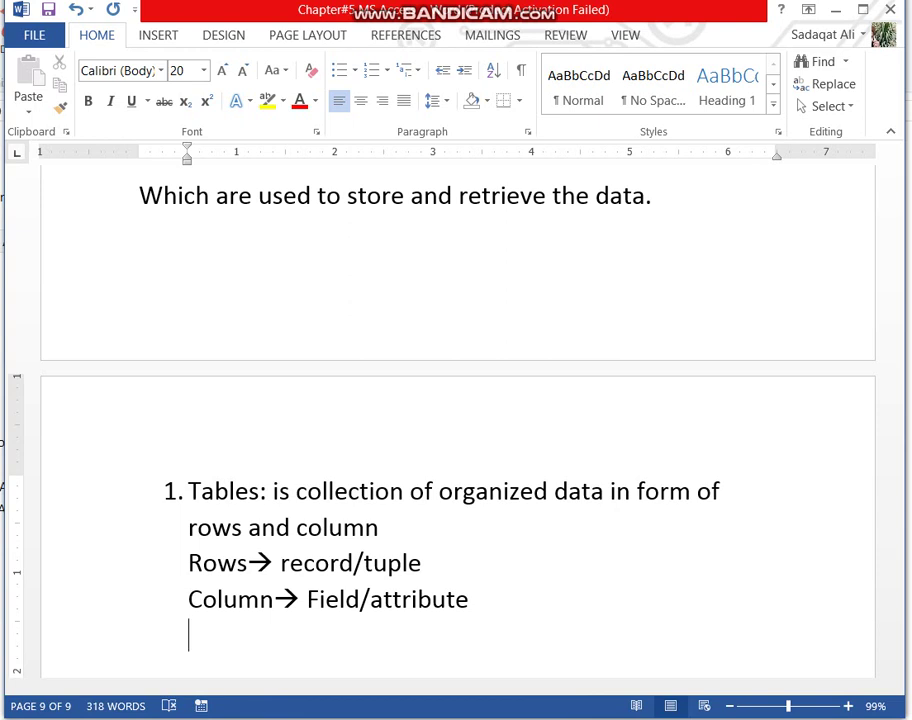
- Write "Entity→ any place person or event" on the empty line below the Column definition
{"action": "type", "text": "entity"}
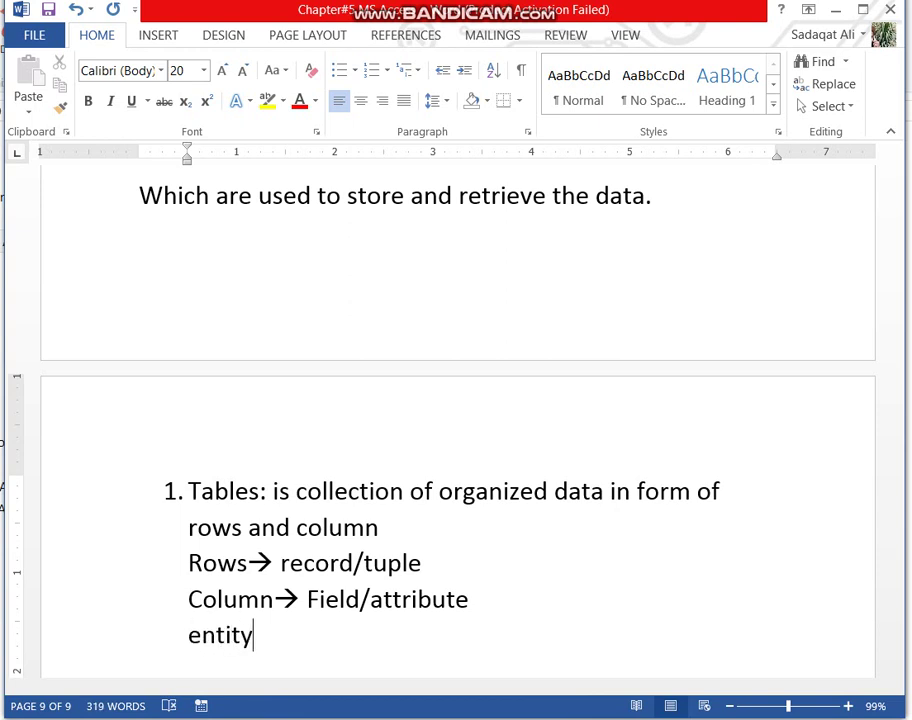
{"action": "type", "text": "--> "}
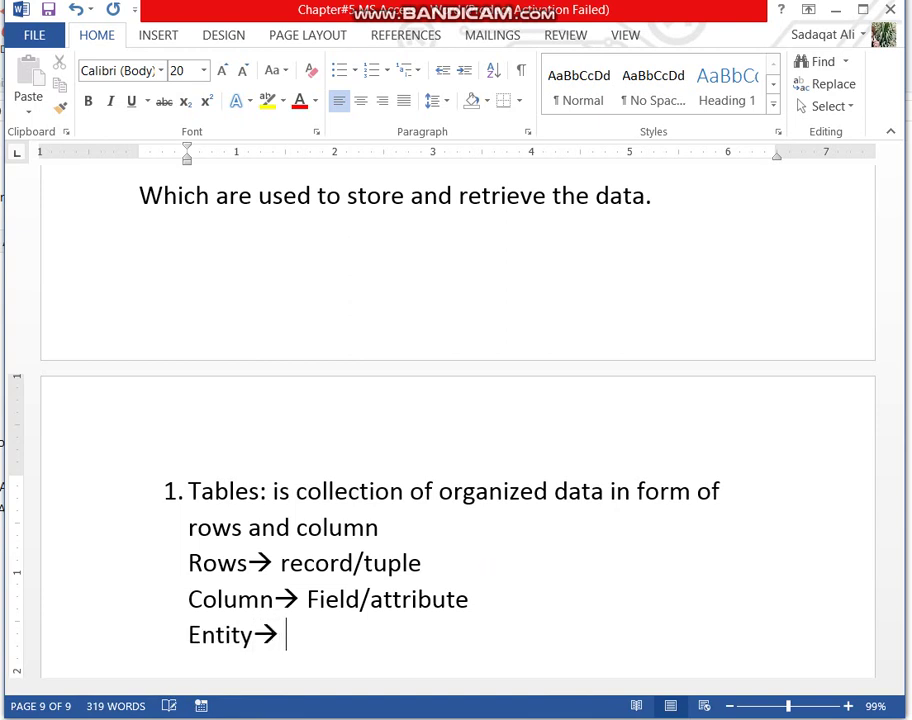
{"action": "type", "text": "any"}
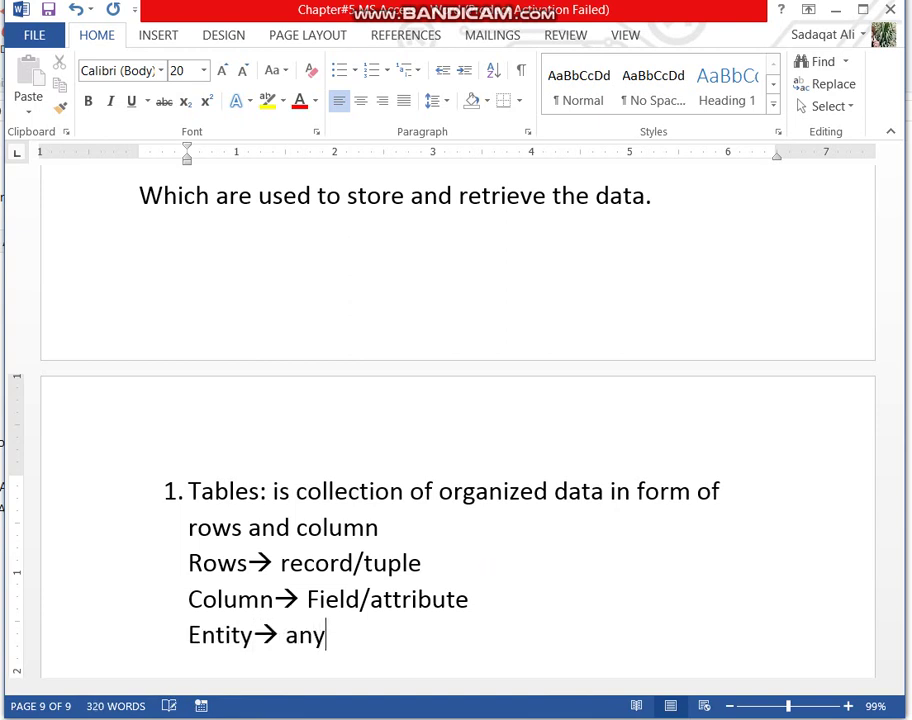
{"action": "type", "text": " place "}
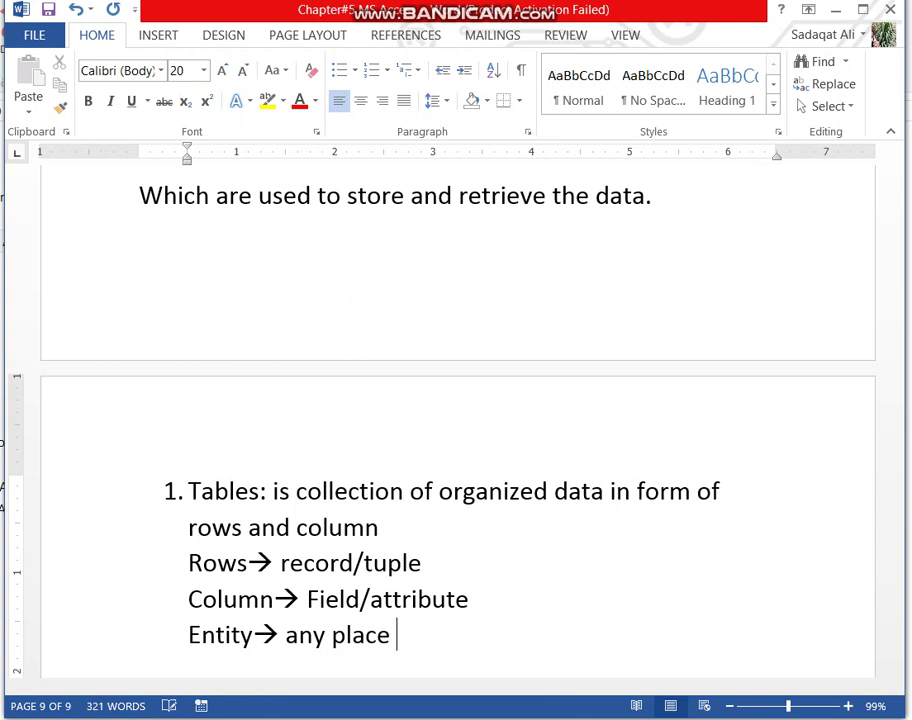
{"action": "type", "text": "person "}
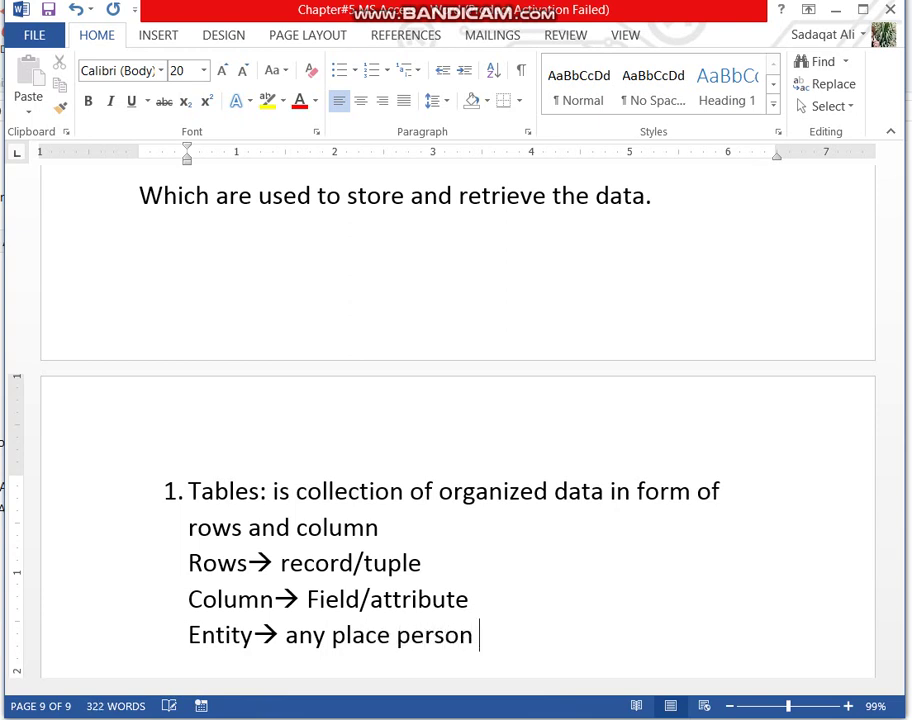
{"action": "type", "text": "or event"}
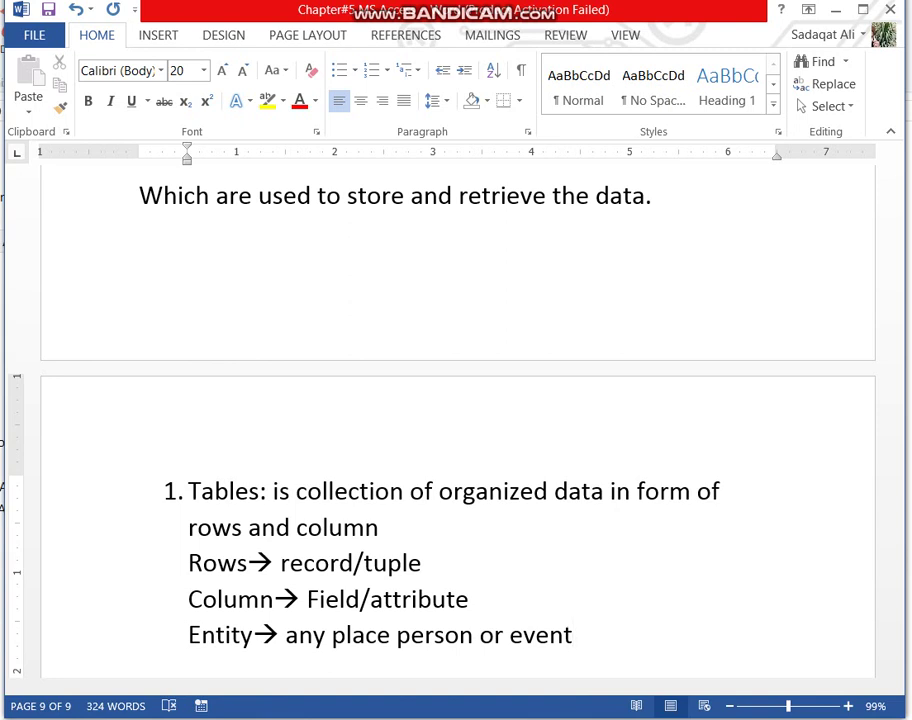
- Extend the Entity line with "→create table", correcting the spelling of "create"
{"action": "type", "text": "-->"}
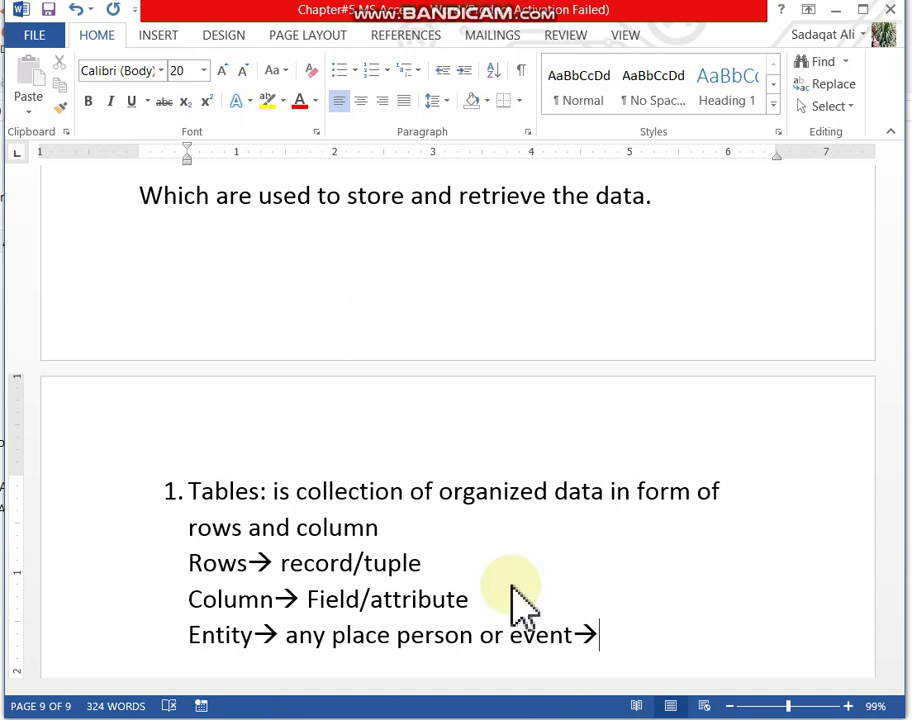
{"action": "type", "text": "cre"}
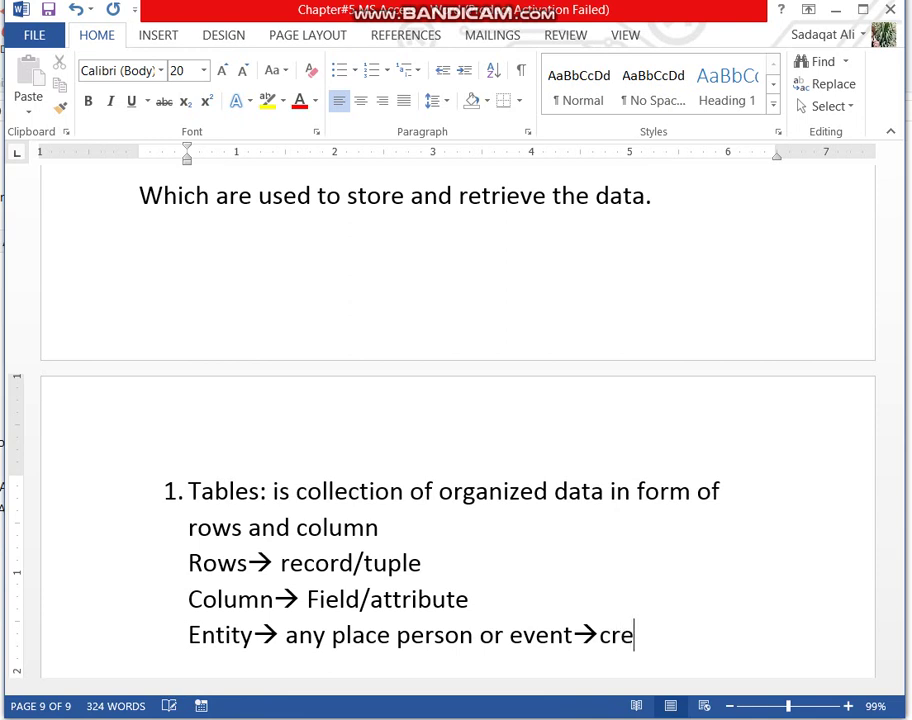
{"action": "type", "text": "tae"}
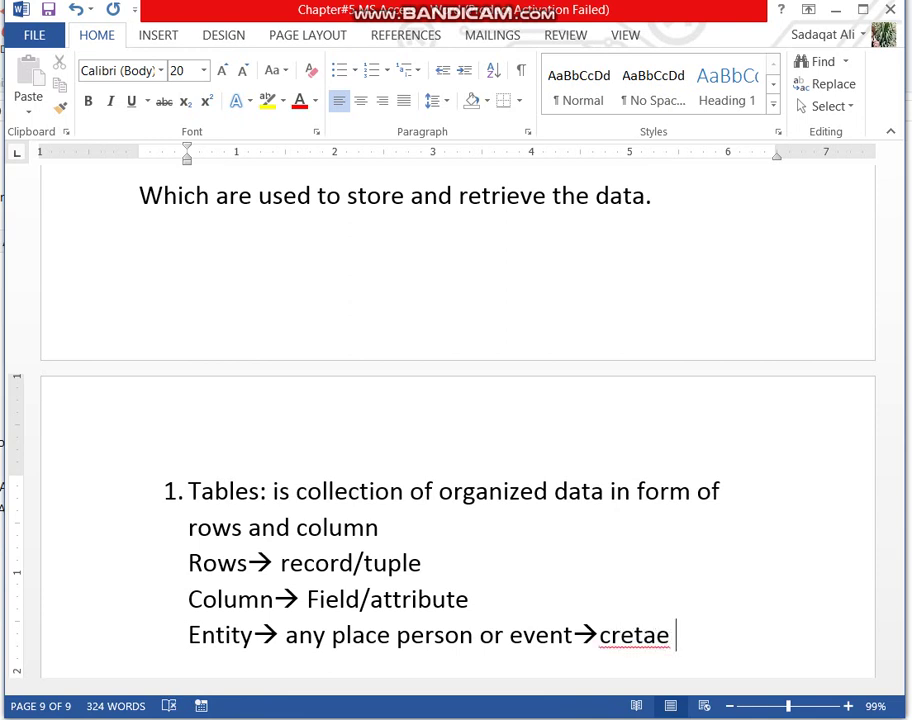
{"action": "key", "text": "BackSpace"}
{"action": "key", "text": "BackSpace"}
{"action": "key", "text": "BackSpace"}
{"action": "key", "text": "BackSpace"}
{"action": "type", "text": "ste"}
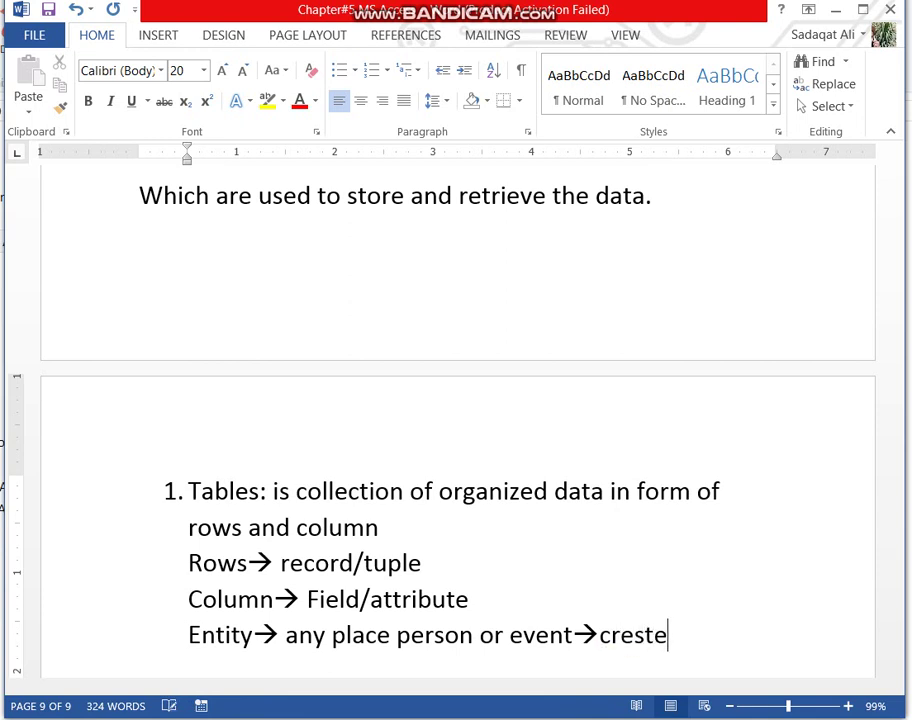
{"action": "type", "text": " table"}
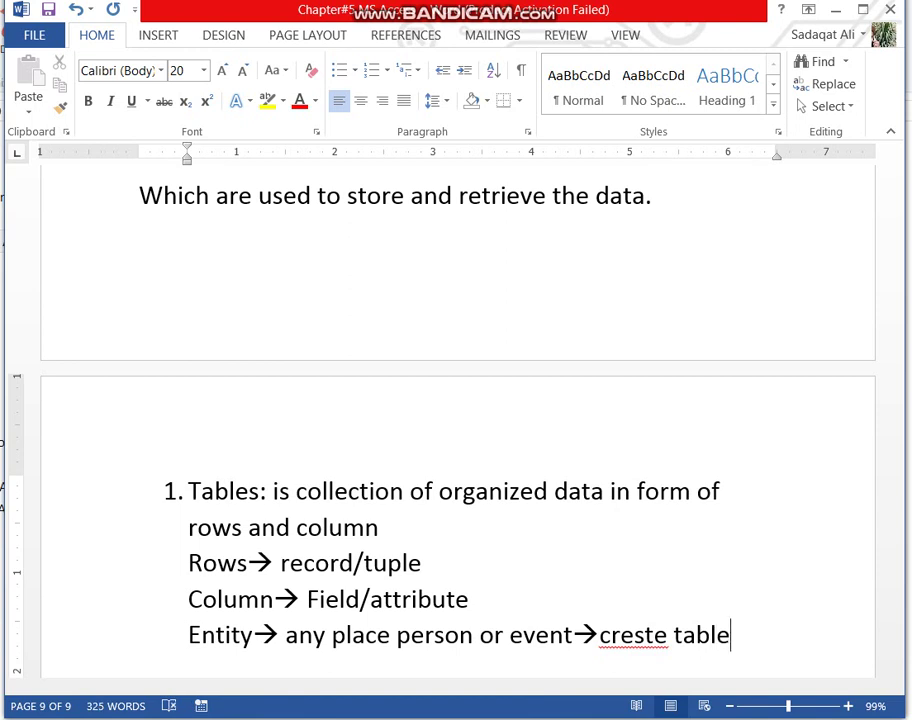
{"action": "left_click", "coordinate": [655, 633]}
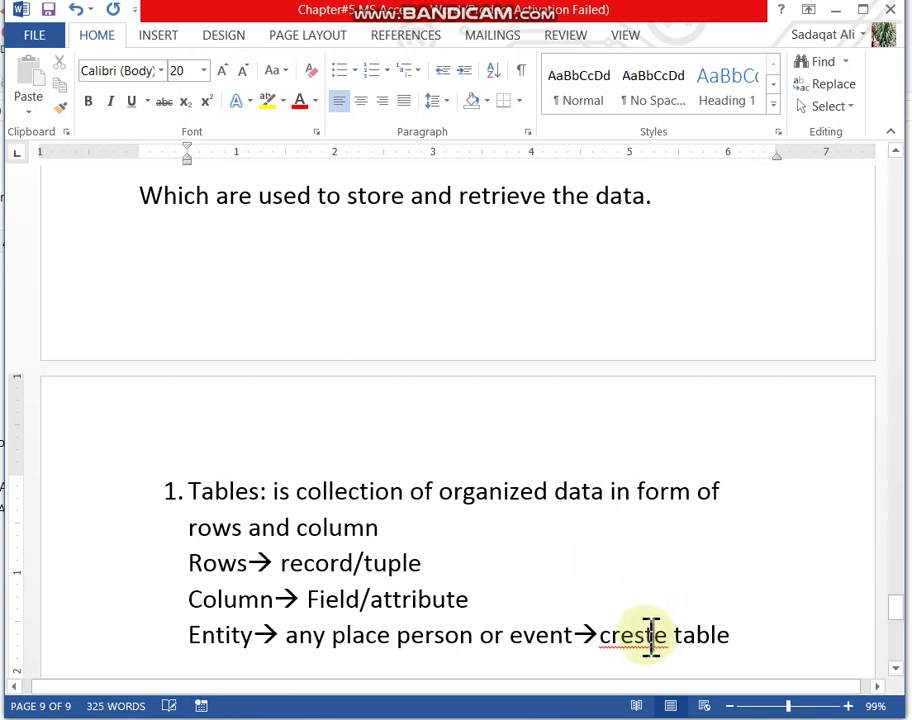
{"action": "key", "text": "BackSpace"}
{"action": "type", "text": "a"}
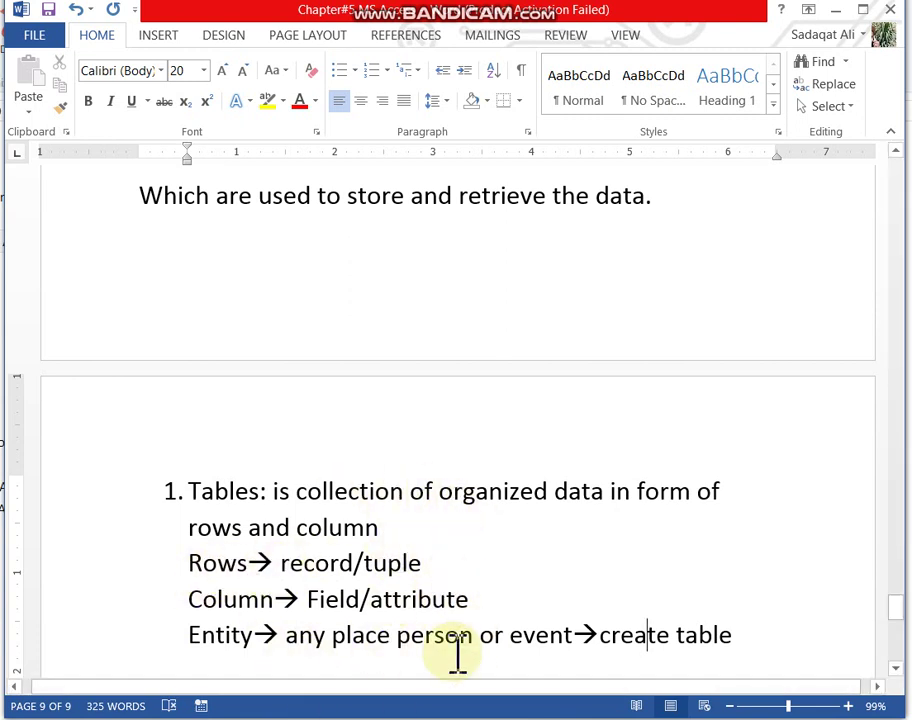
- Add a new line below the Entity line reading "Most important objects/central"
{"action": "left_click", "coordinate": [752, 636]}
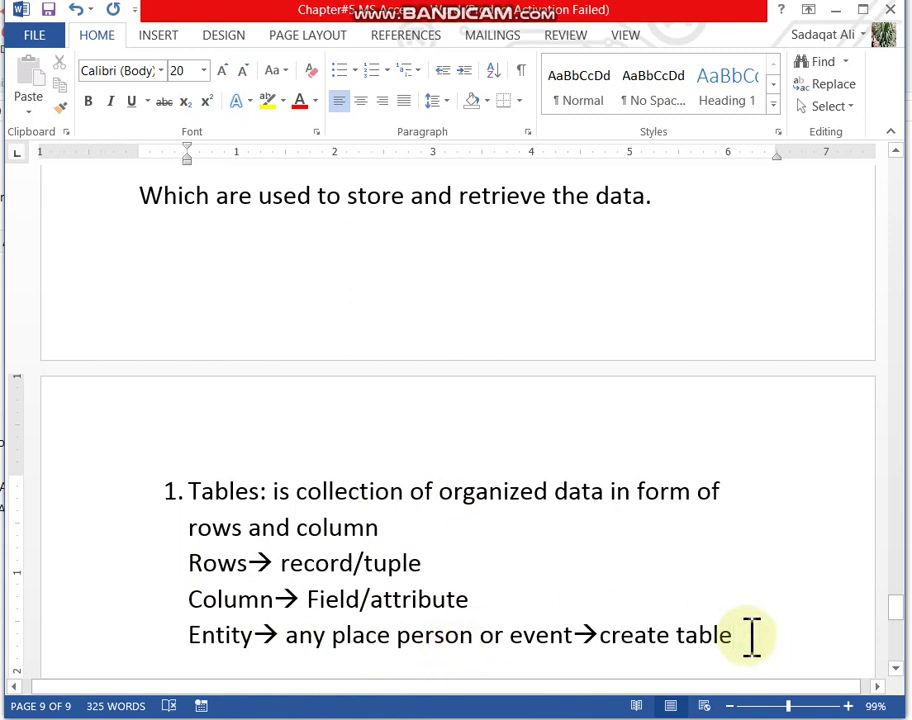
{"action": "key", "text": "Return"}
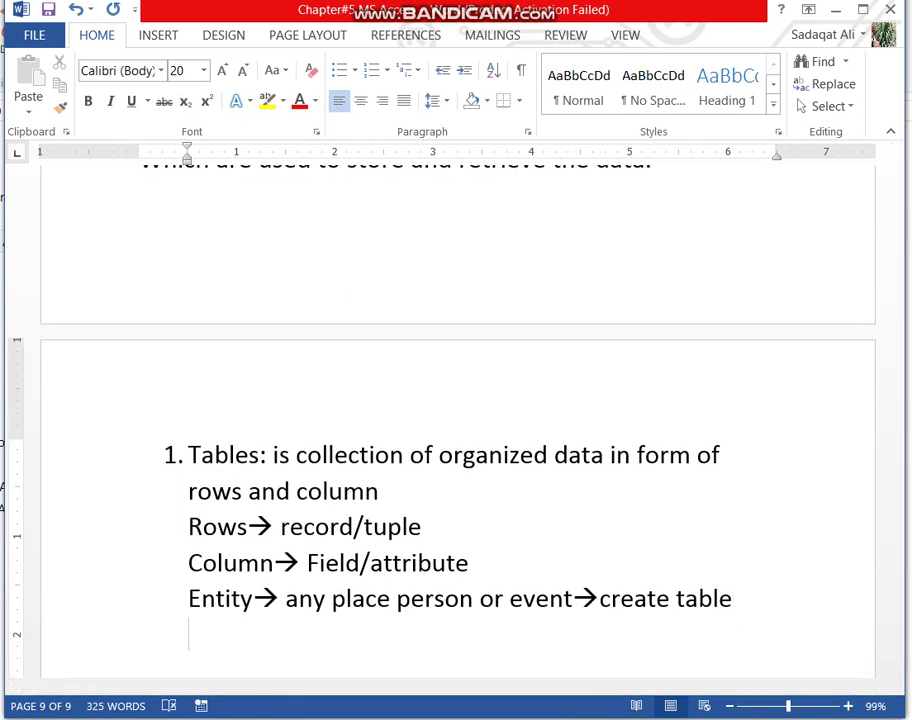
{"action": "type", "text": "most i"}
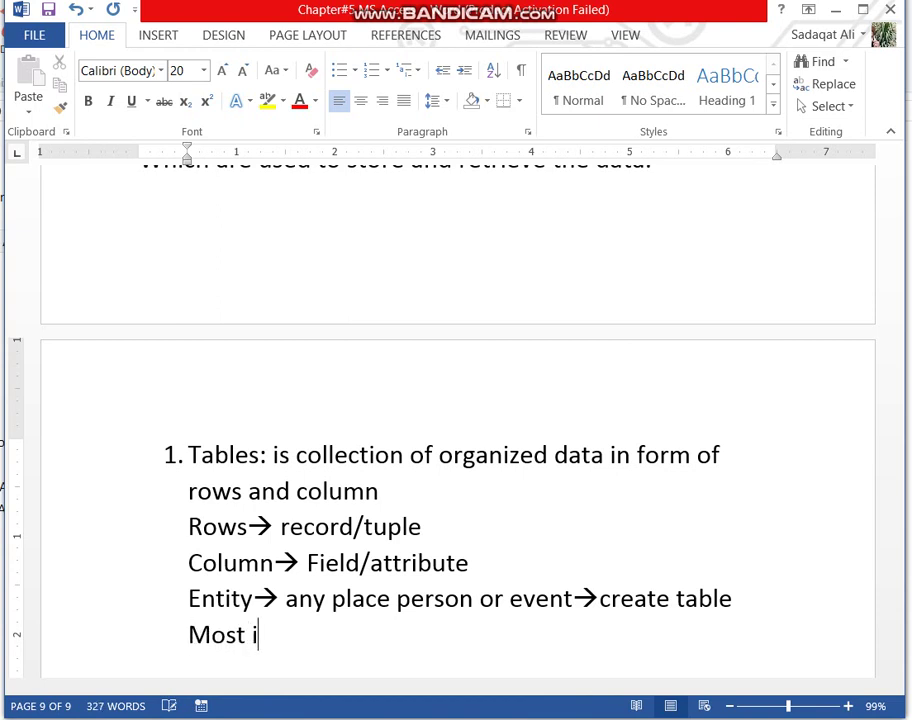
{"action": "type", "text": "mportant"}
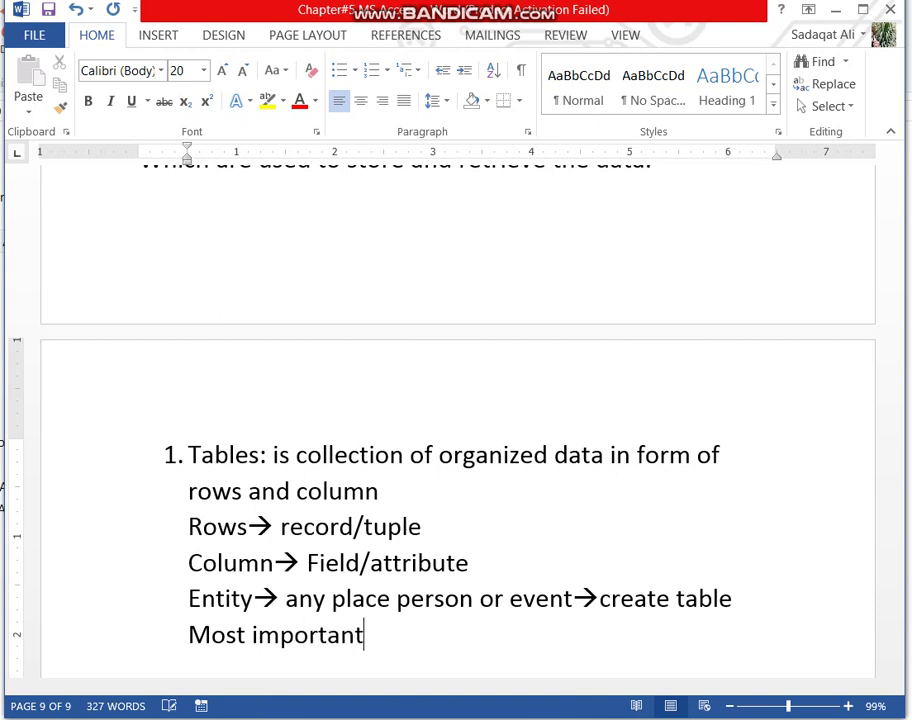
{"action": "type", "text": " obj"}
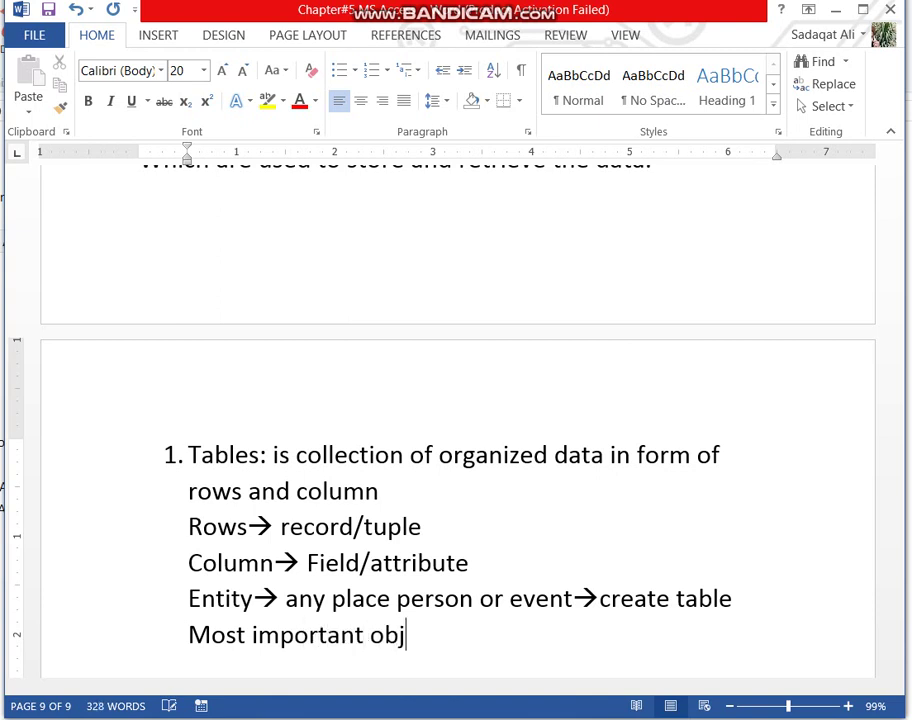
{"action": "type", "text": "ects"}
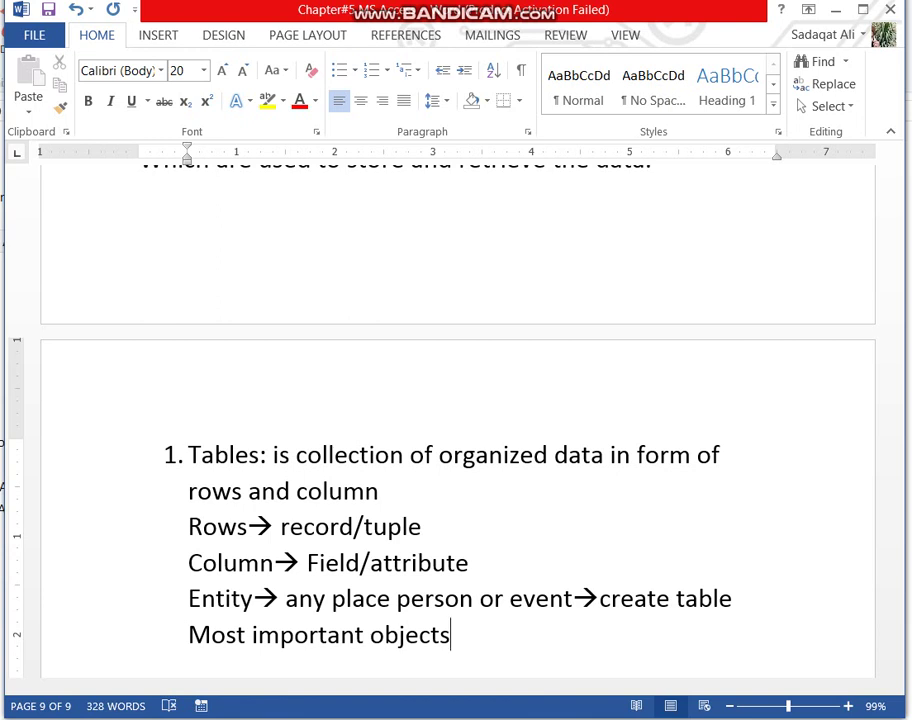
{"action": "type", "text": "/central"}
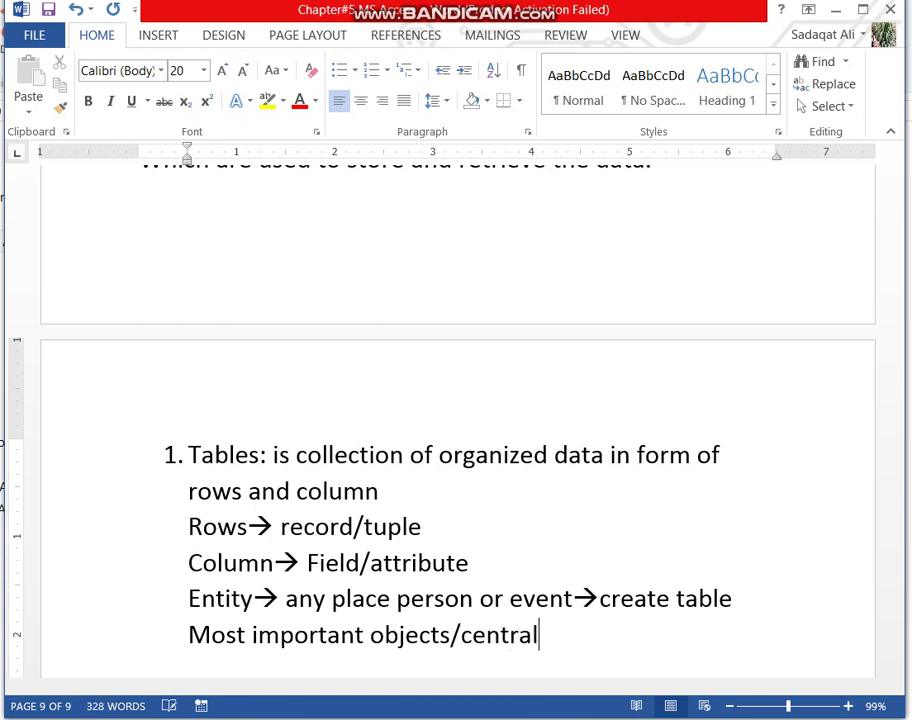
- Continue the "Most important objects/central" line with "or main concept RDBMS"
{"action": "type", "text": "/ma"}
{"action": "key", "text": "BackSpace"}
{"action": "key", "text": "BackSpace"}
{"action": "key", "text": "BackSpace"}
{"action": "key", "text": "BackSpace"}
{"action": "type", "text": "l or main co"}
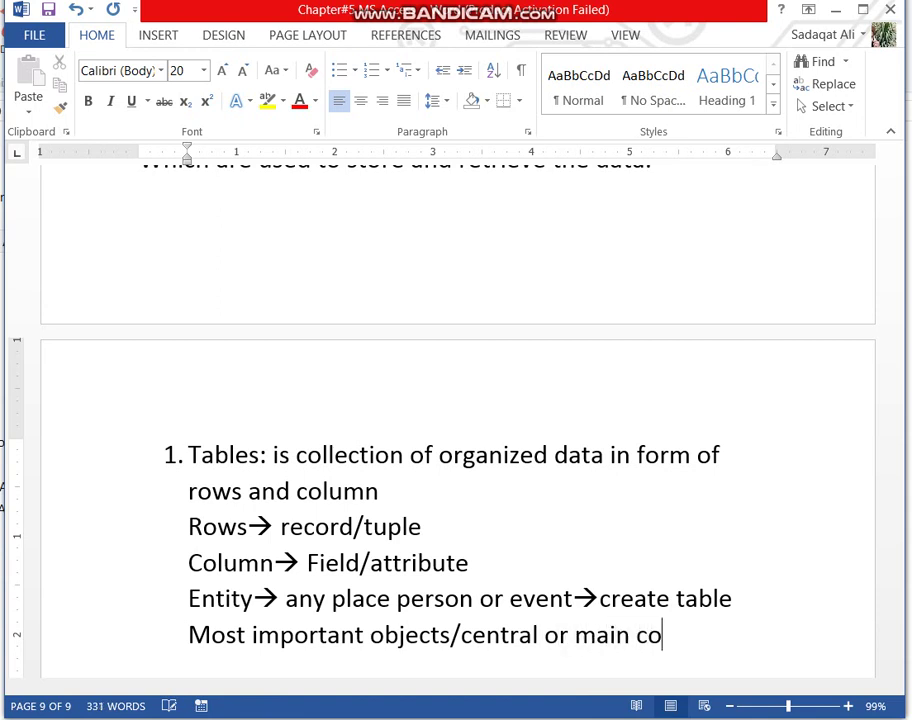
{"action": "type", "text": "ncept "}
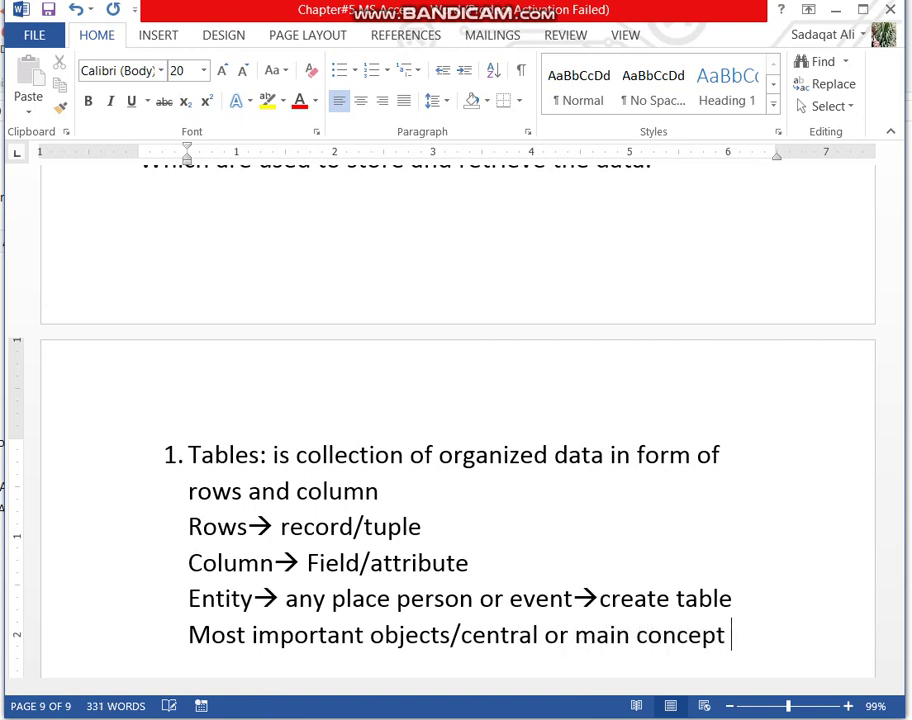
{"action": "type", "text": "RDBMS"}
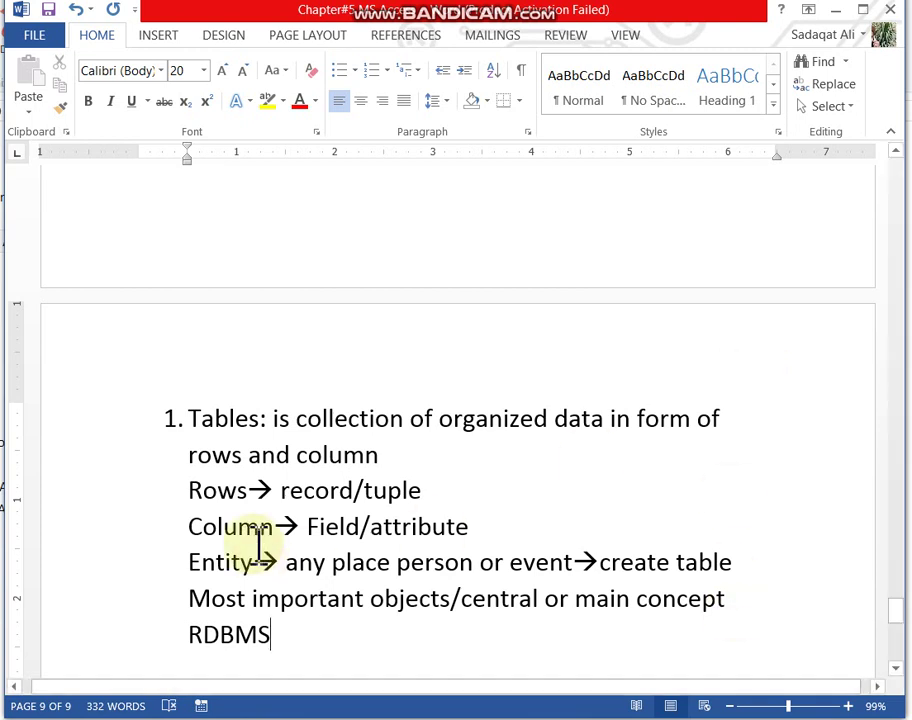
- Add a new line below RDBMS reading "Relation→ table"
{"action": "key", "text": "Return"}
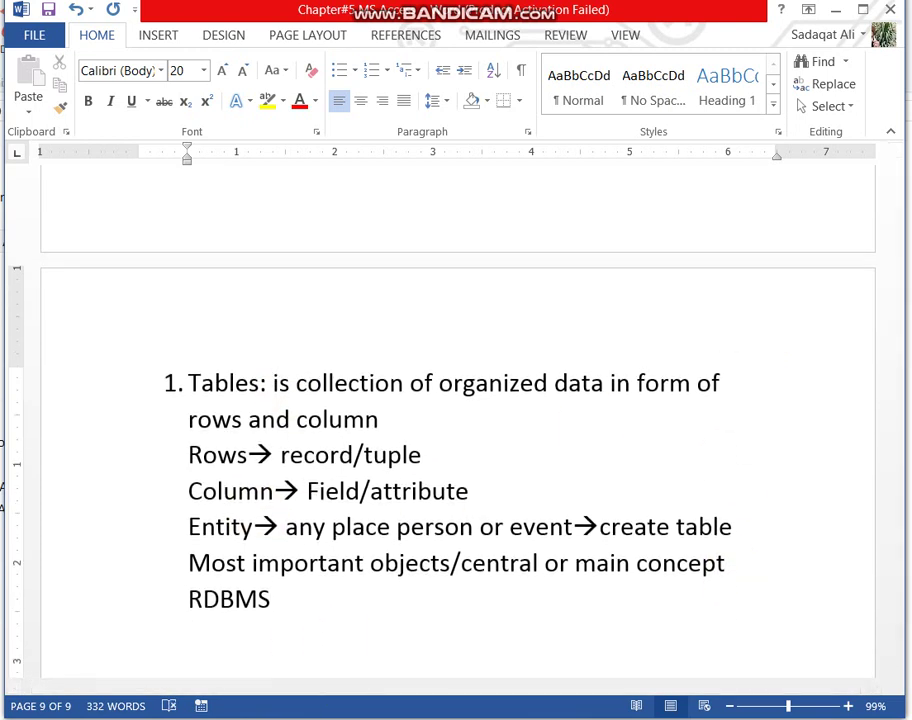
{"action": "type", "text": "Relation"}
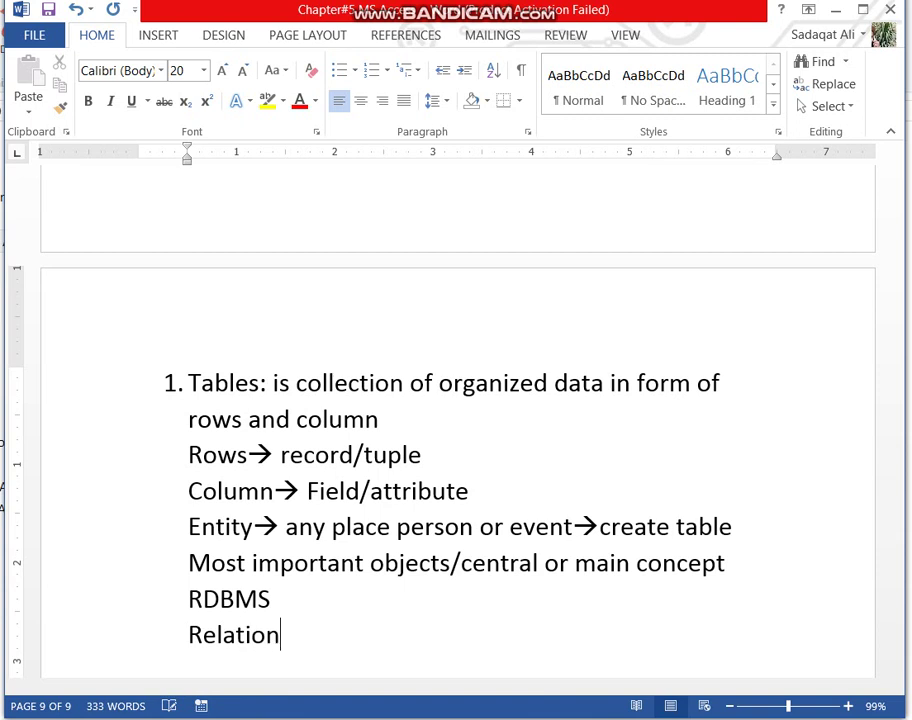
{"action": "type", "text": "--> "}
{"action": "type", "text": "tabl"}
{"action": "type", "text": "e"}
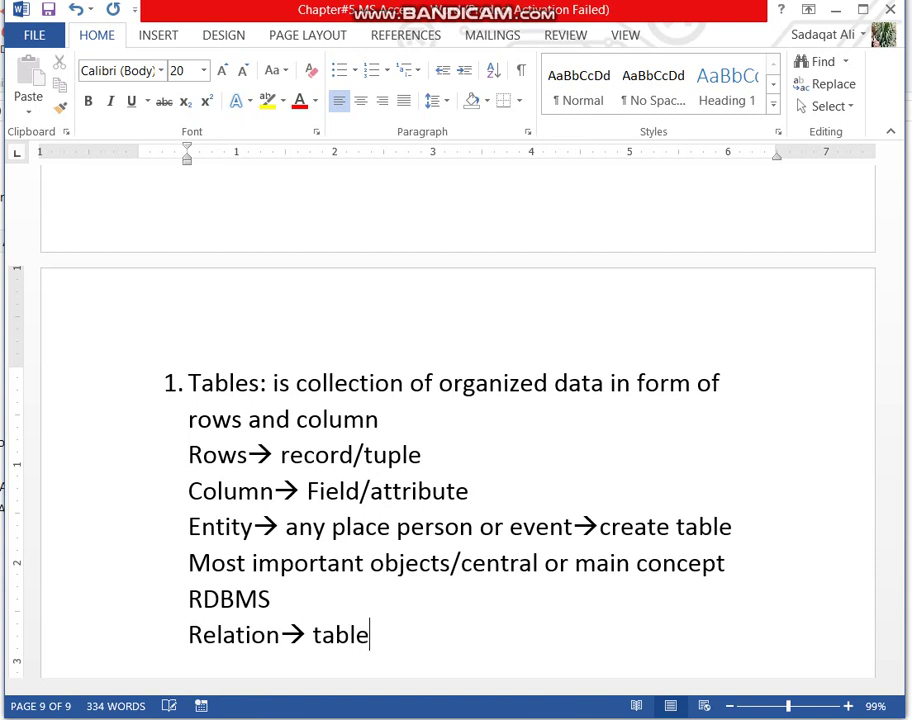
- Add a new line below the Relation line reading "More then tables"
{"action": "key", "text": "Return"}
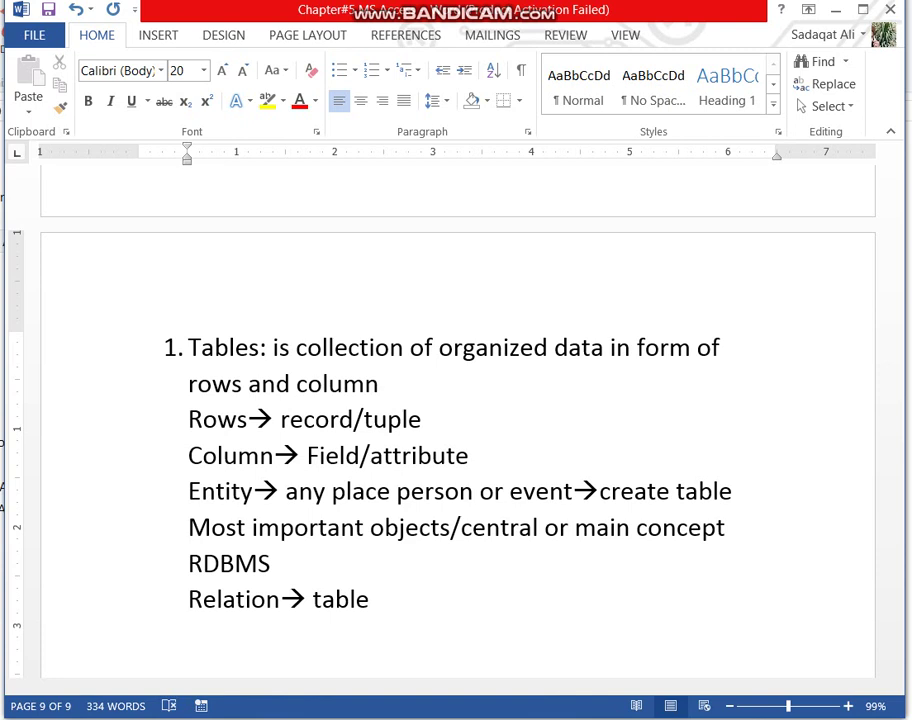
{"action": "type", "text": "more than t"}
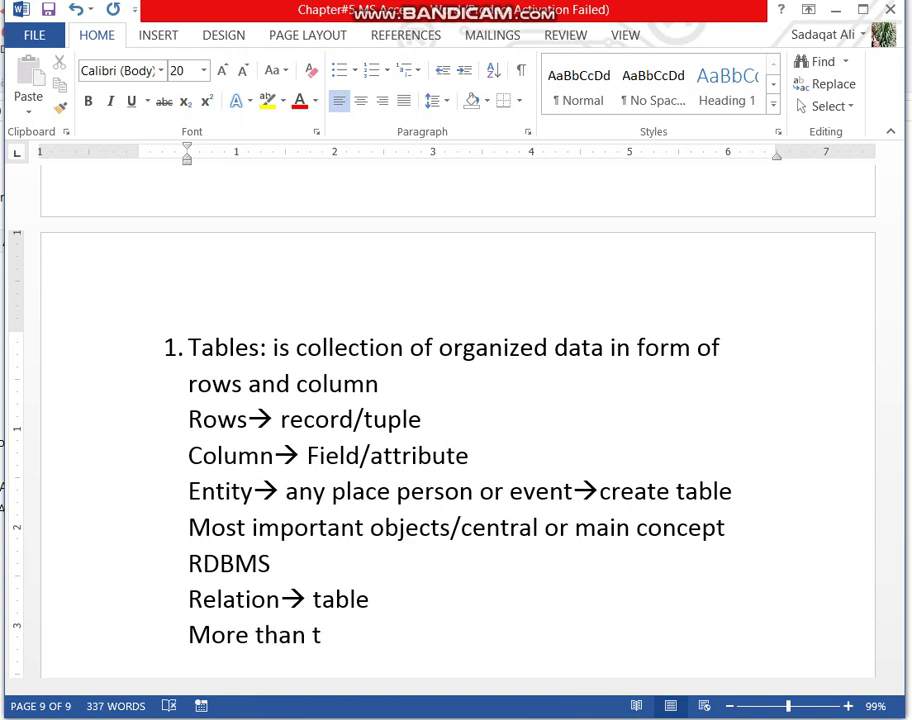
{"action": "key", "text": "BackSpace"}
{"action": "type", "text": "one"}
{"action": "key", "text": "BackSpace"}
{"action": "key", "text": "BackSpace"}
{"action": "key", "text": "BackSpace"}
{"action": "key", "text": "BackSpace"}
{"action": "key", "text": "BackSpace"}
{"action": "key", "text": "BackSpace"}
{"action": "key", "text": "BackSpace"}
{"action": "type", "text": "en tables"}
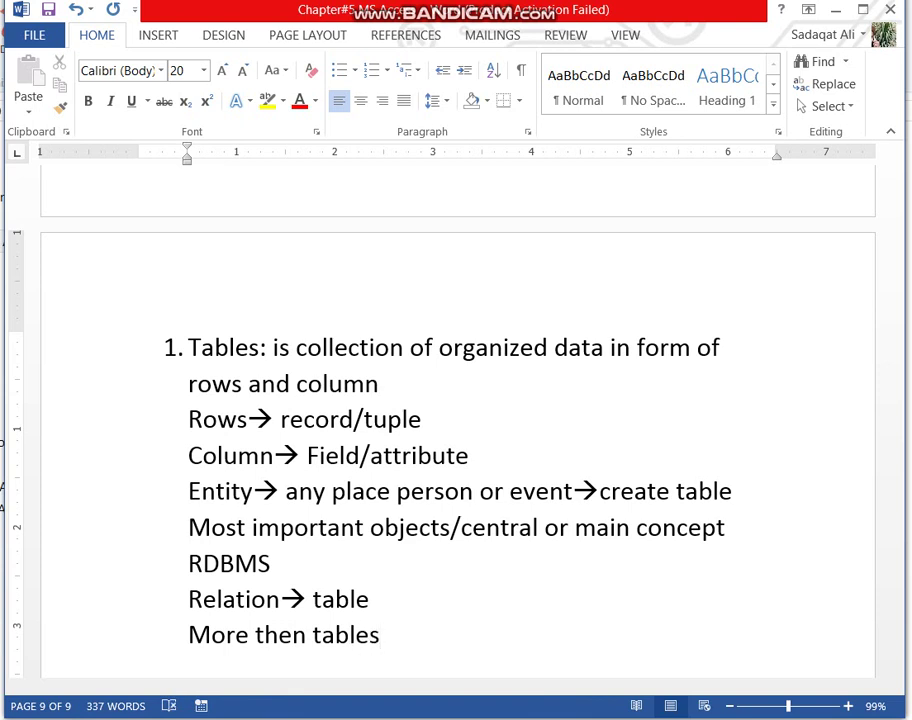
- Append "/Table name/unique" to the last line and correct its "then" to the suggested "than"
{"action": "type", "text": "/"}
{"action": "type", "text": "Tabe"}
{"action": "key", "text": "BackSpace"}
{"action": "type", "text": "le name"}
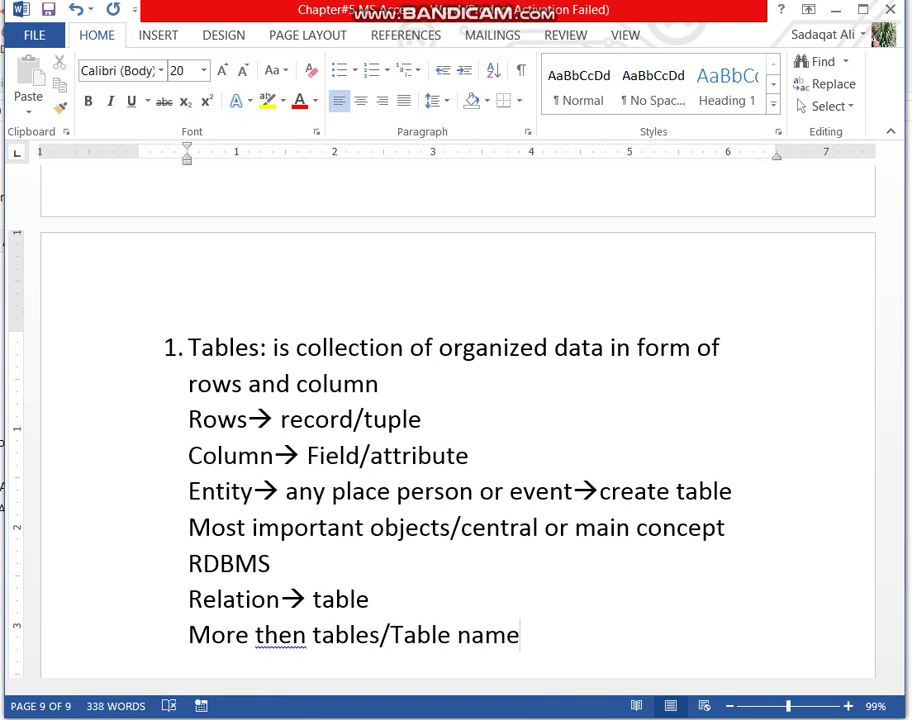
{"action": "type", "text": "/u"}
{"action": "type", "text": "nique"}
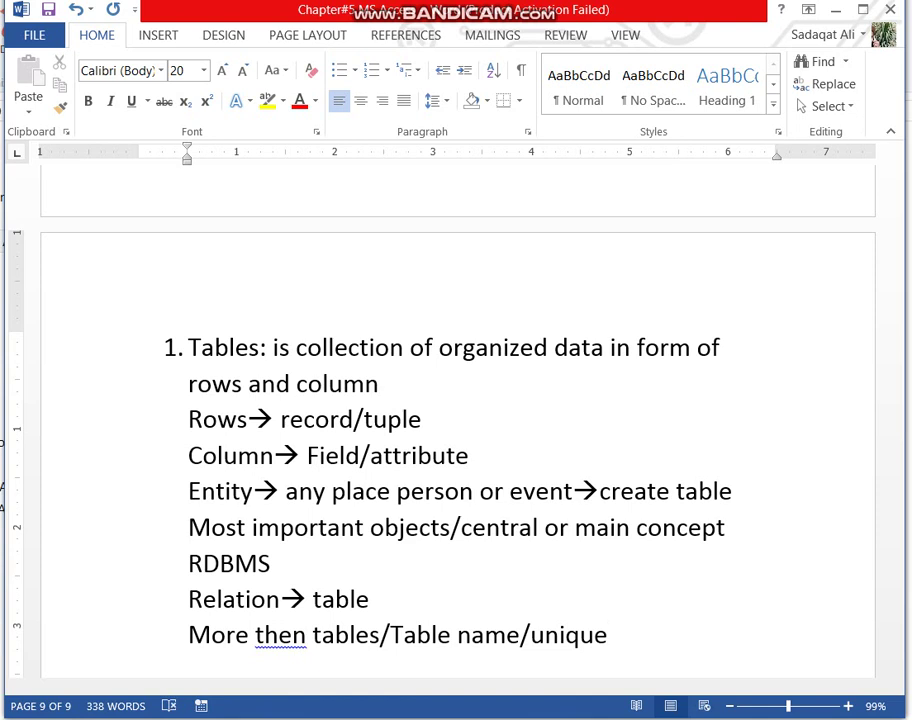
{"action": "right_click", "coordinate": [286, 635]}
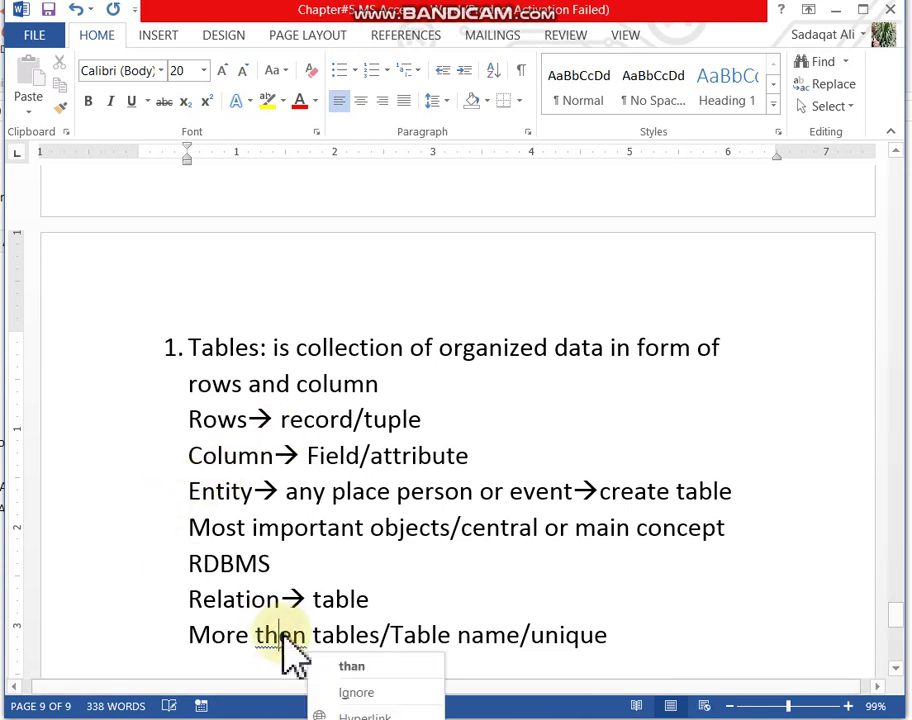
{"action": "left_click", "coordinate": [352, 666]}
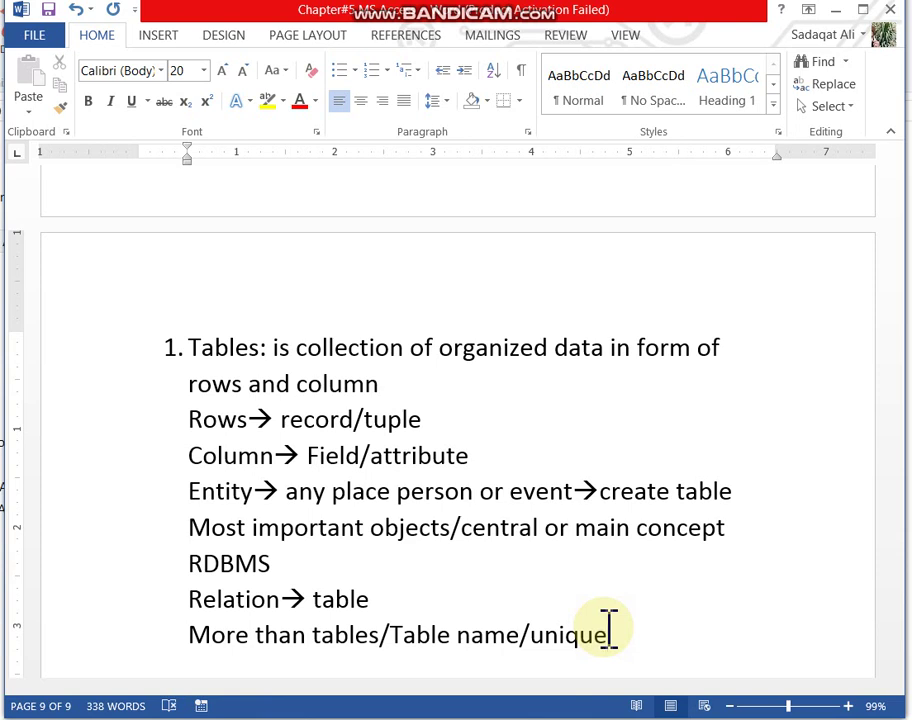
- Start a new line below the "More than tables" line reading "Important task→", applying the suggested spelling correction to "Important"
{"action": "key", "text": "Return"}
{"action": "type", "text": "i"}
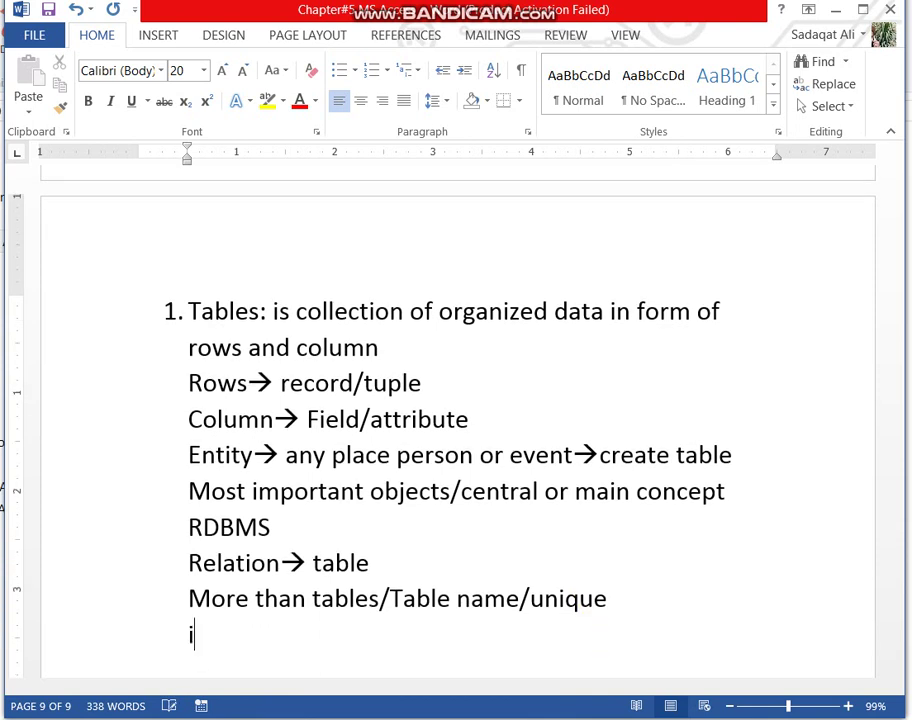
{"action": "type", "text": "mpotar"}
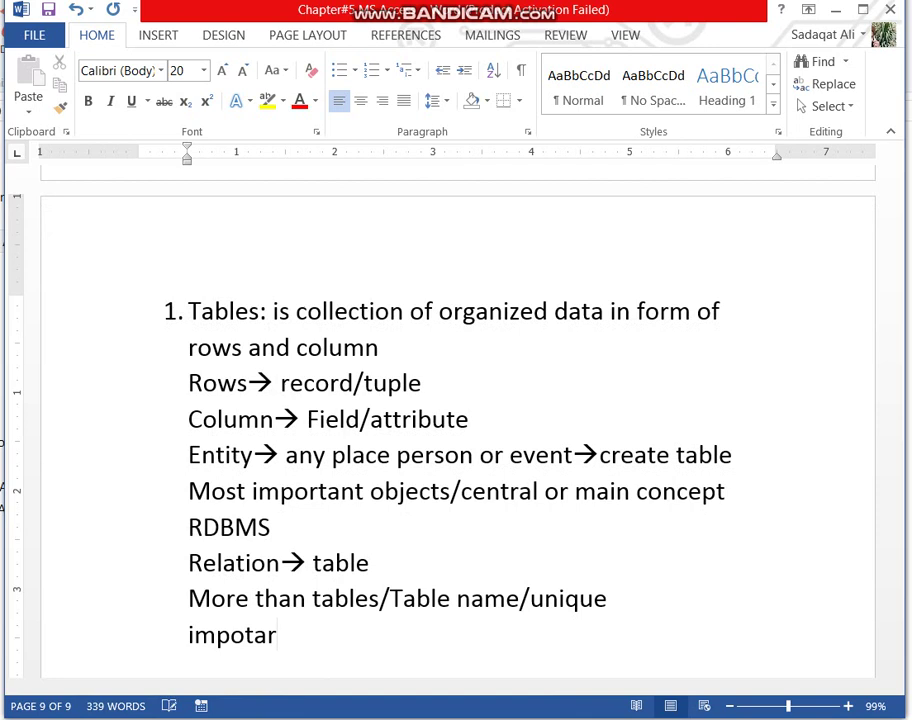
{"action": "type", "text": "tant"}
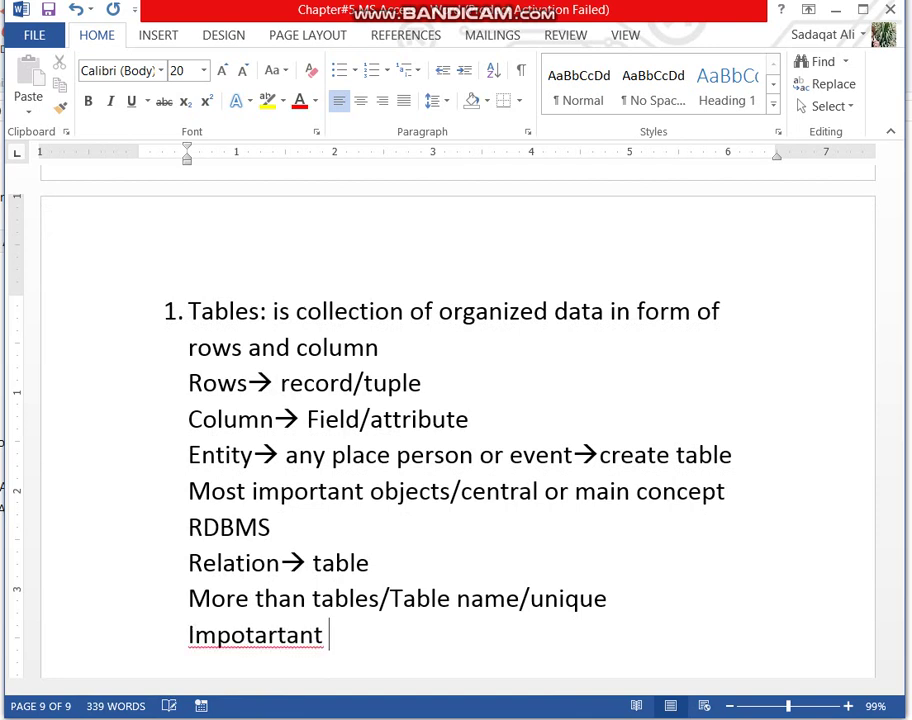
{"action": "right_click", "coordinate": [268, 637]}
{"action": "left_click", "coordinate": [392, 665]}
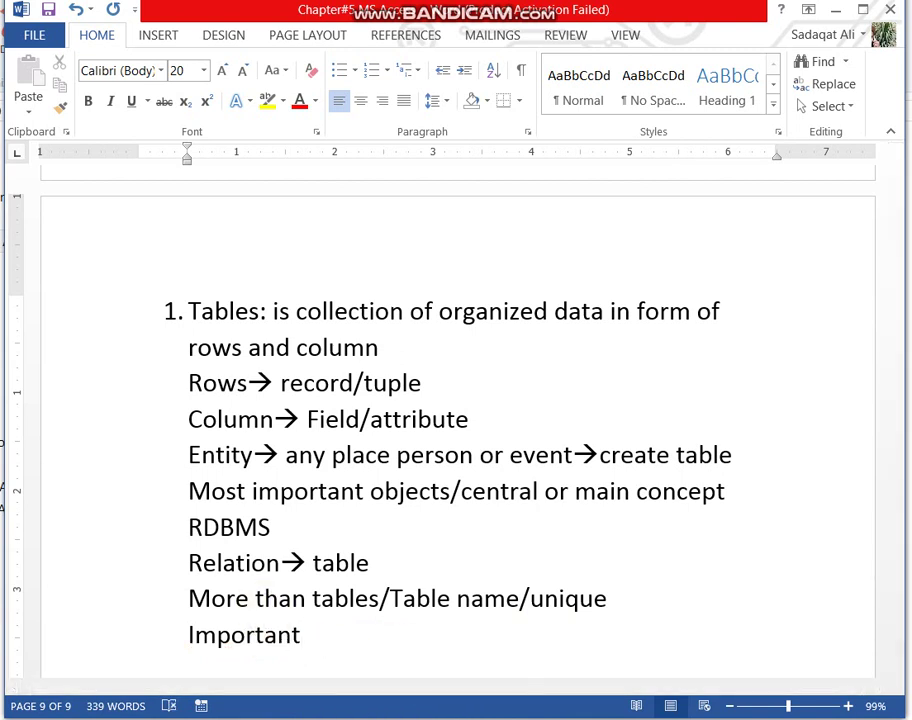
{"action": "type", "text": "task-"}
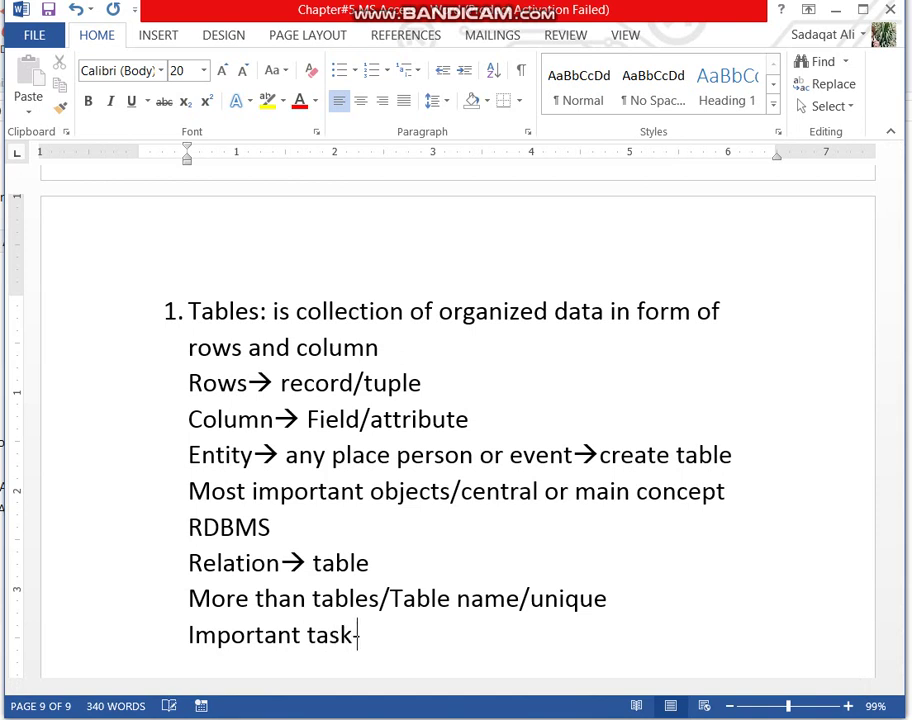
{"action": "type", "text": "->"}
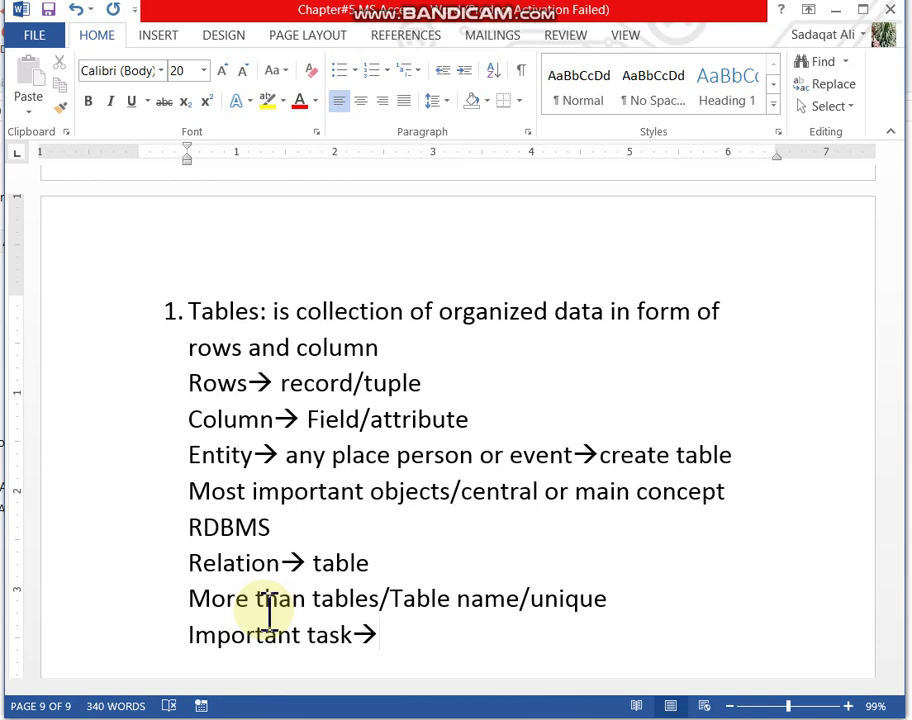
- Continue the "Important task→" line with "No of tables//No of column each"
{"action": "type", "text": "No of"}
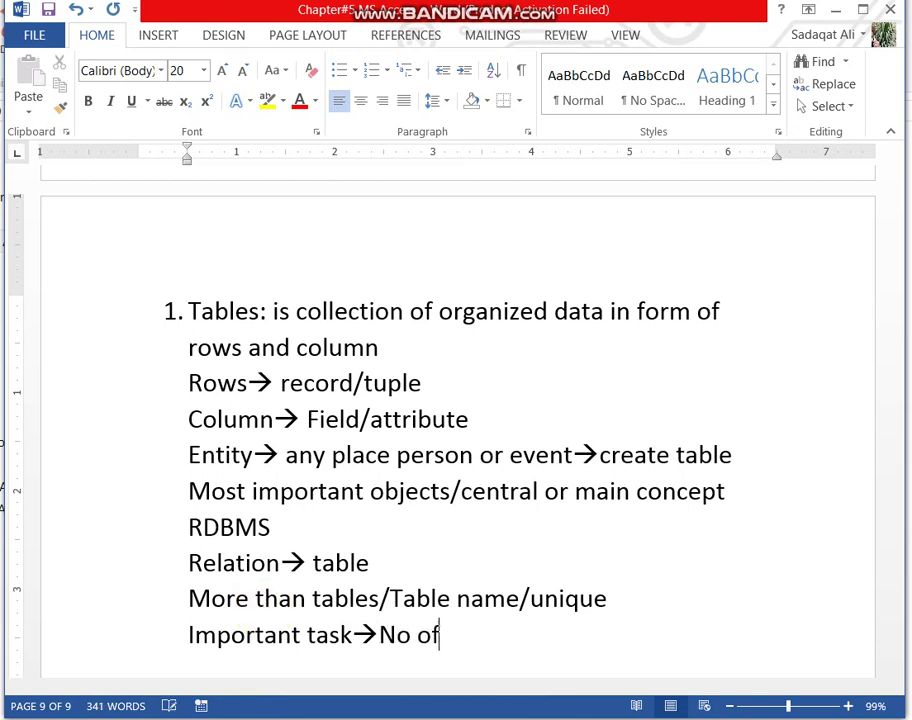
{"action": "type", "text": " tables"}
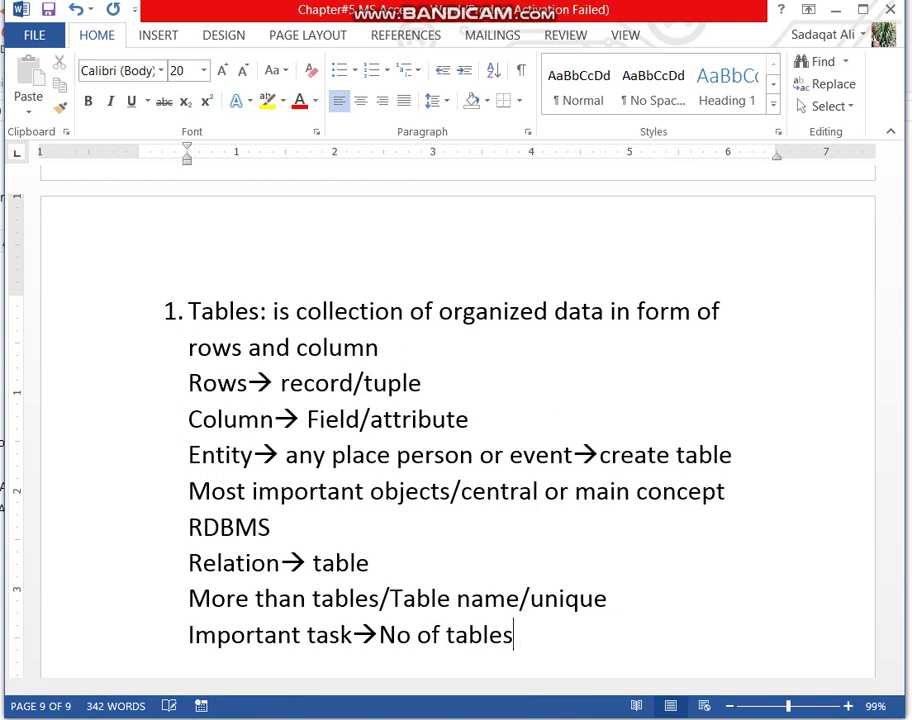
{"action": "type", "text": "//"}
{"action": "type", "text": "No o"}
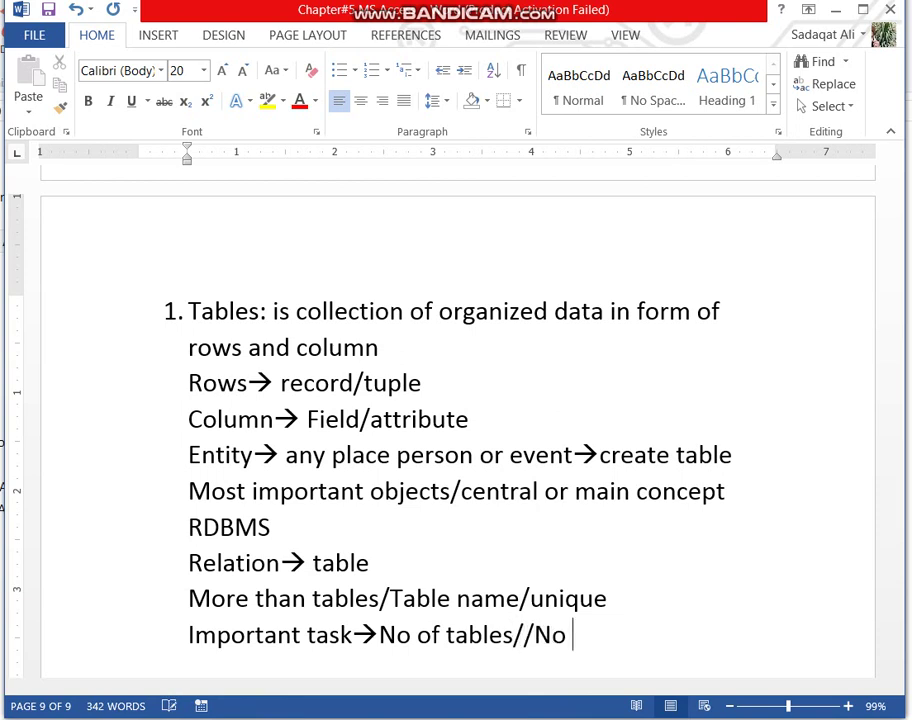
{"action": "type", "text": "f co"}
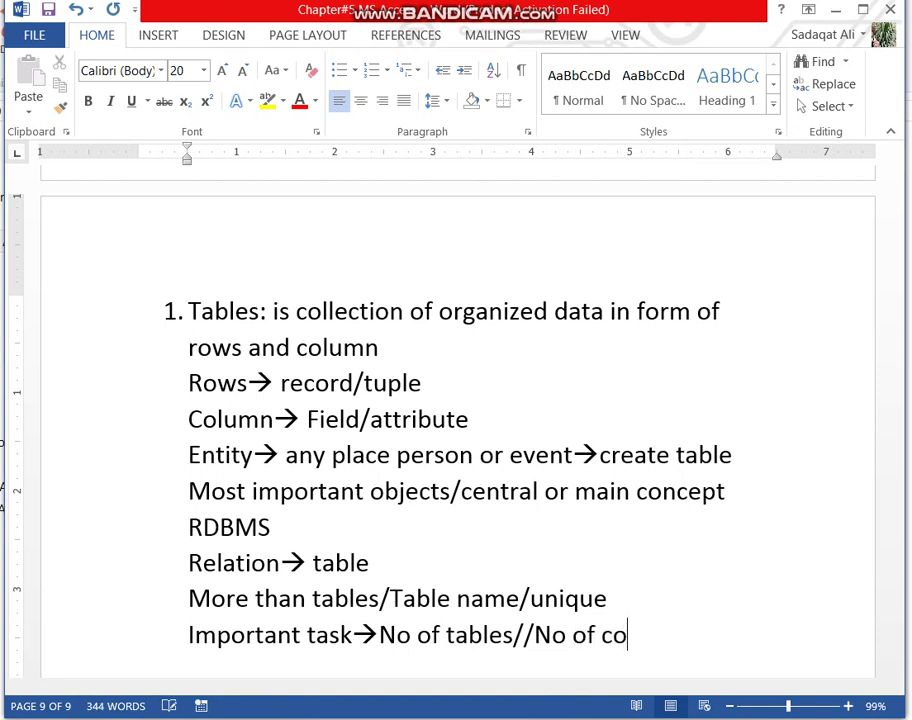
{"action": "type", "text": "lumn t"}
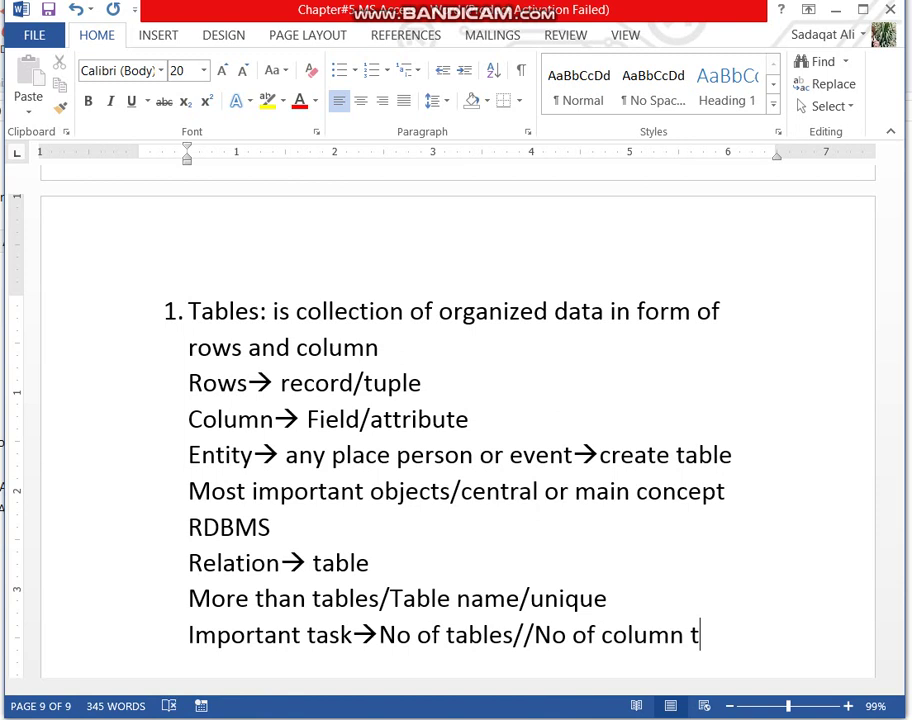
{"action": "key", "text": "BackSpace"}
{"action": "type", "text": "each"}
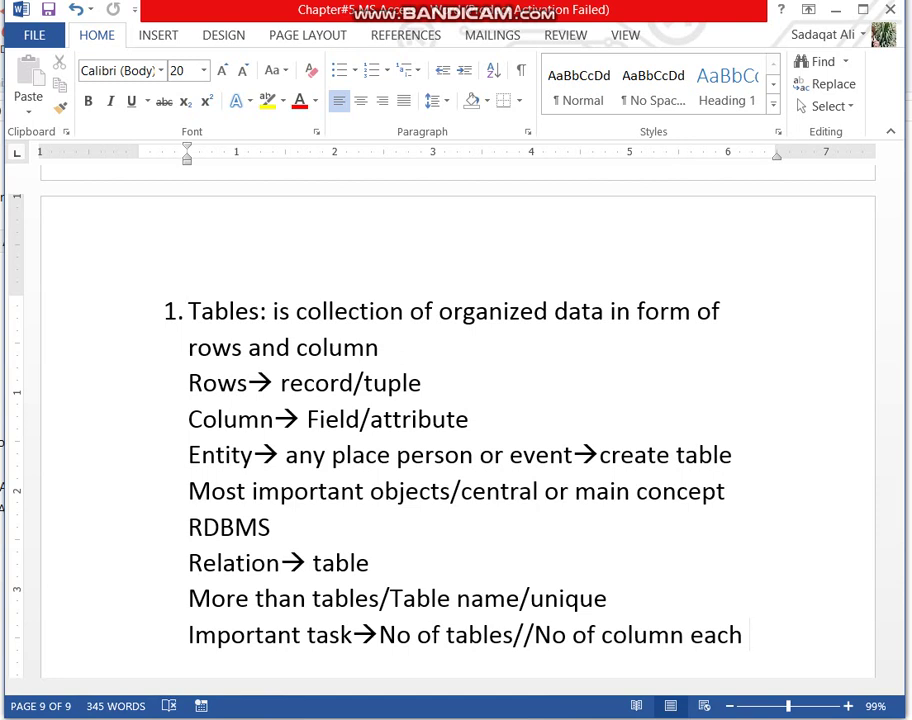
- Add numbered item 2 reading "Queries: is a question/statement to extract data from database on base of condition"
{"action": "key", "text": "Return"}
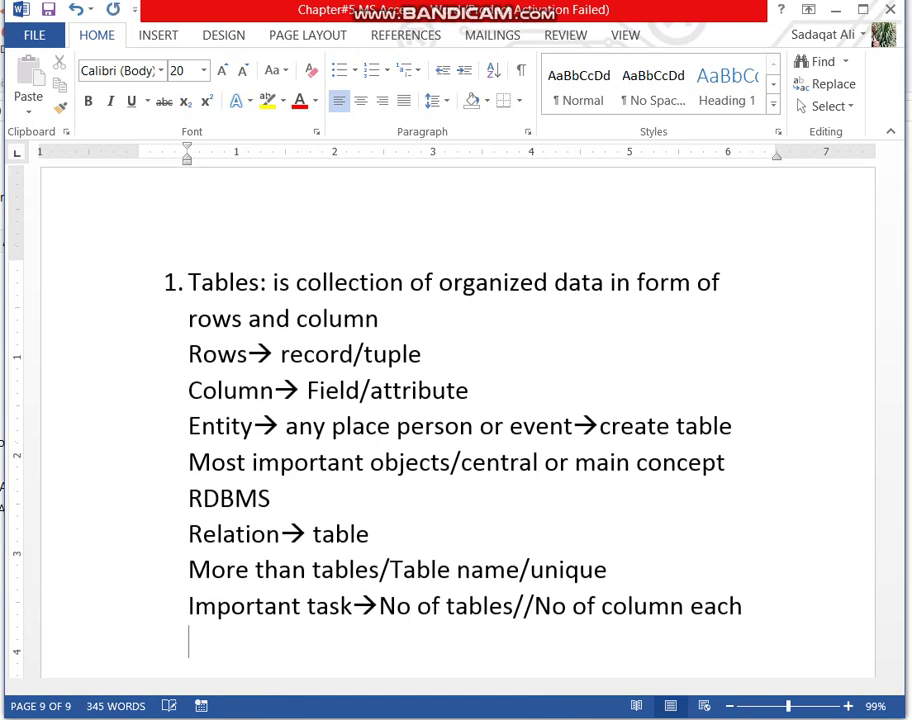
{"action": "type", "text": "2."}
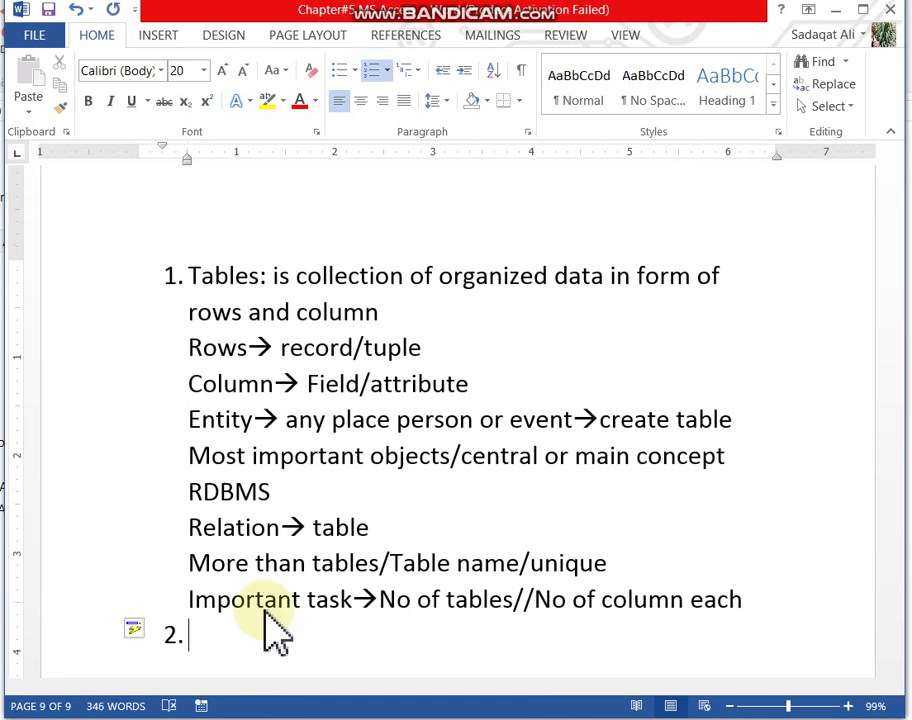
{"action": "type", "text": " Quer"}
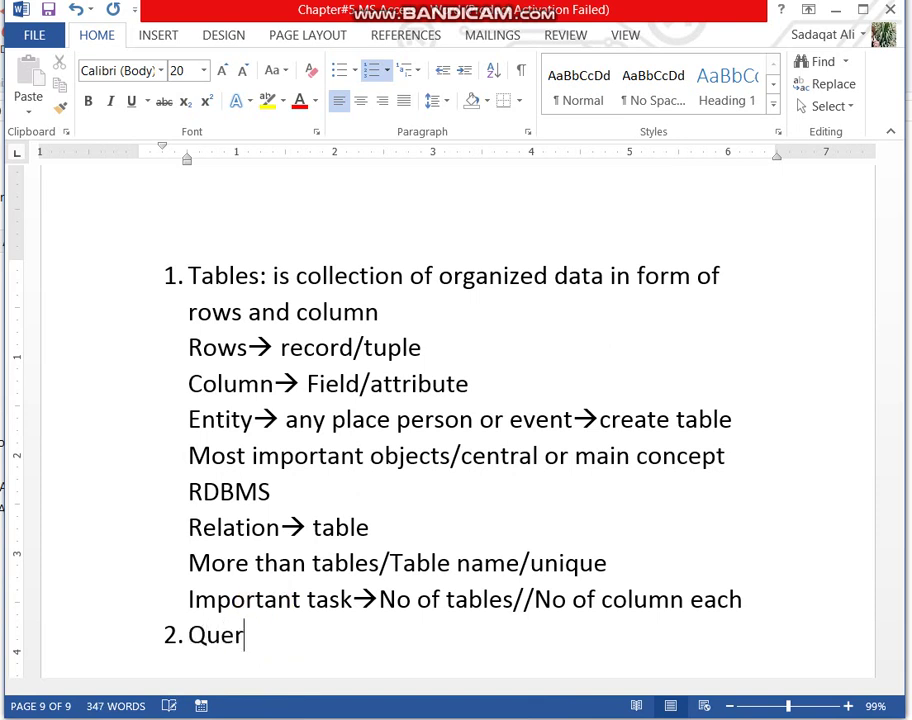
{"action": "type", "text": "ies: is a ques"}
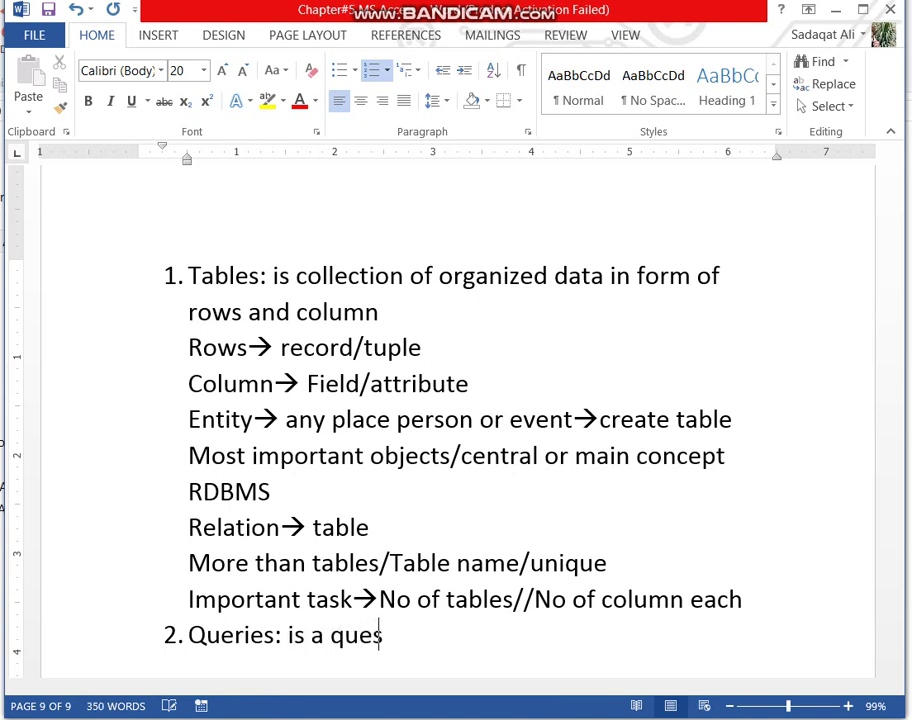
{"action": "type", "text": "tion/sta"}
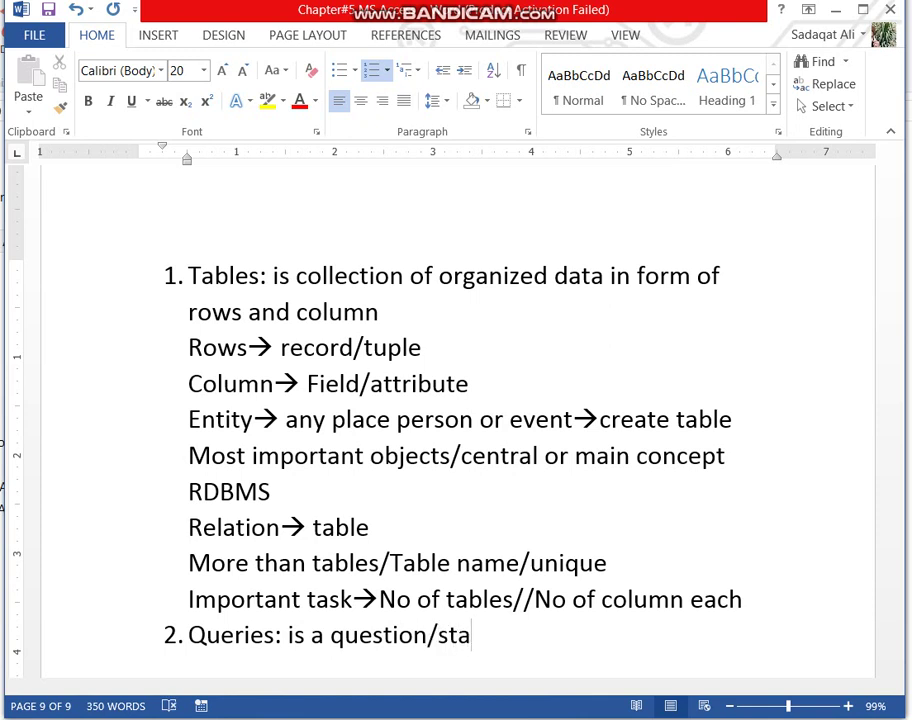
{"action": "type", "text": "temen"}
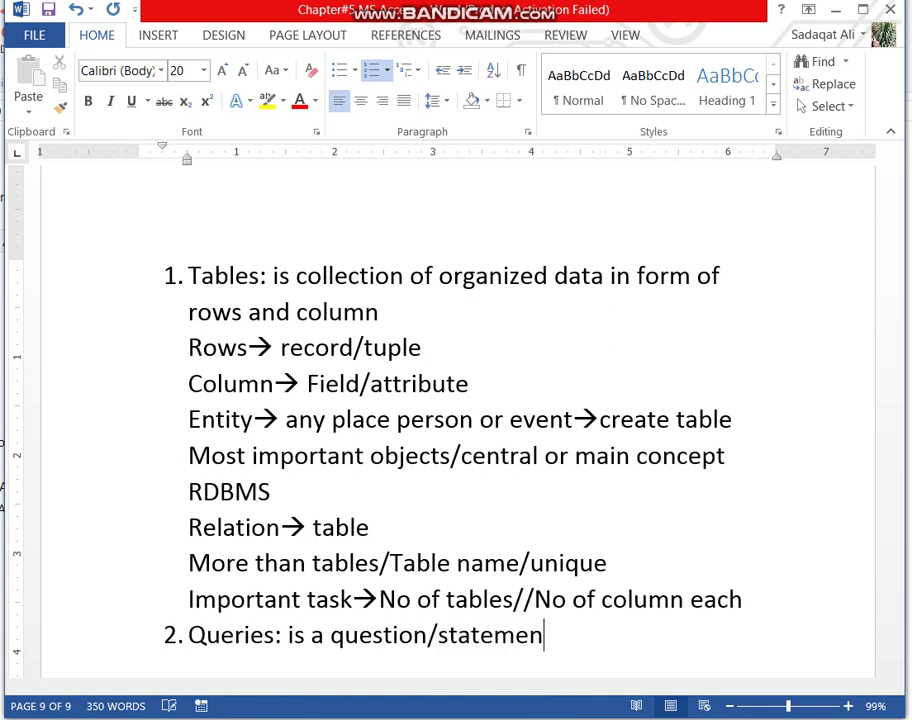
{"action": "type", "text": "t to extr"}
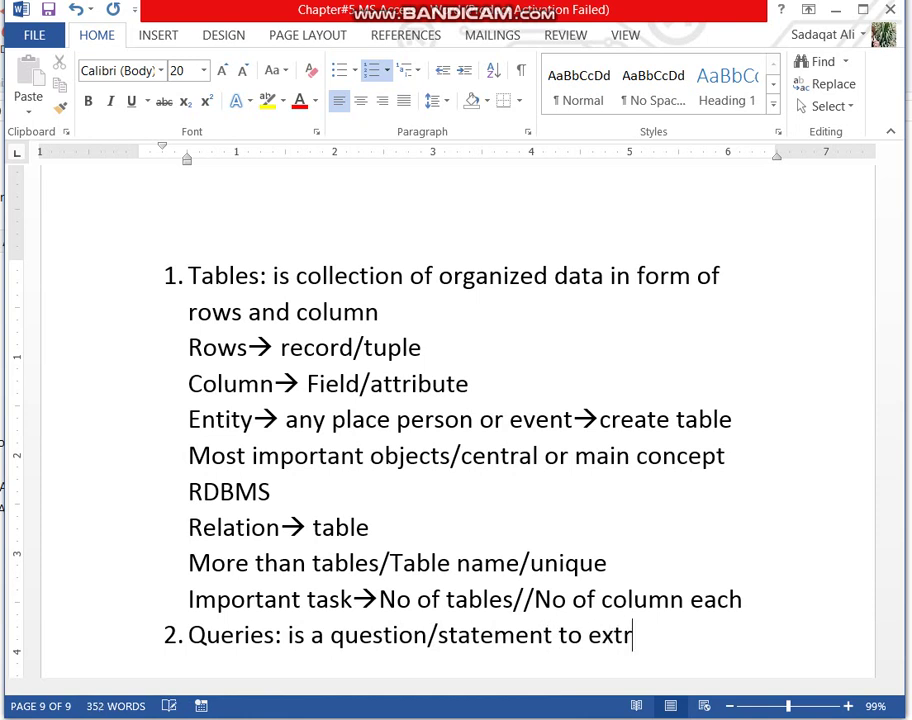
{"action": "type", "text": "act data"}
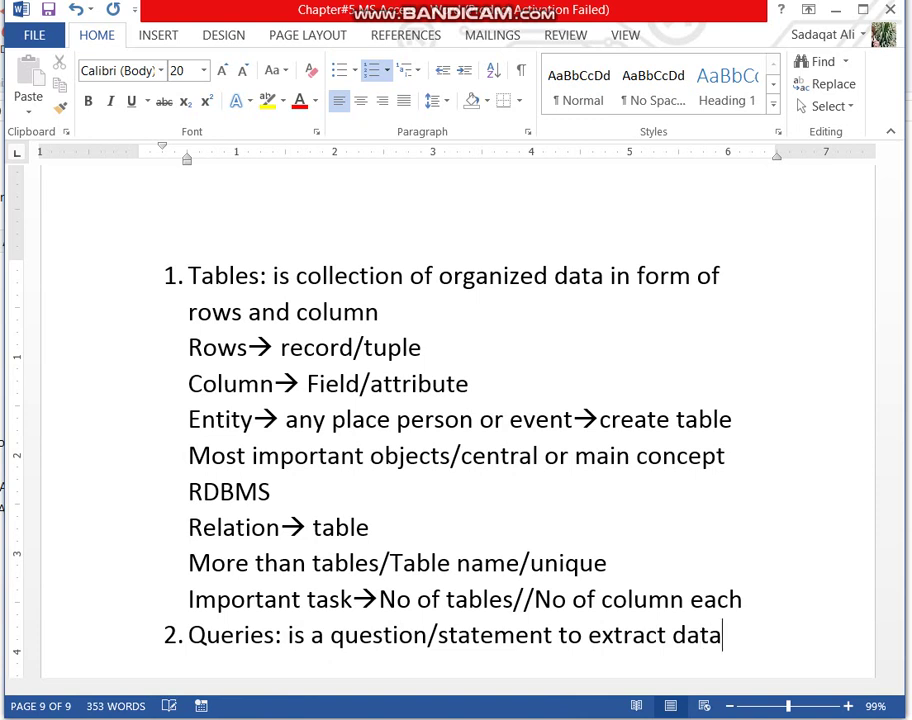
{"action": "type", "text": " from dat"}
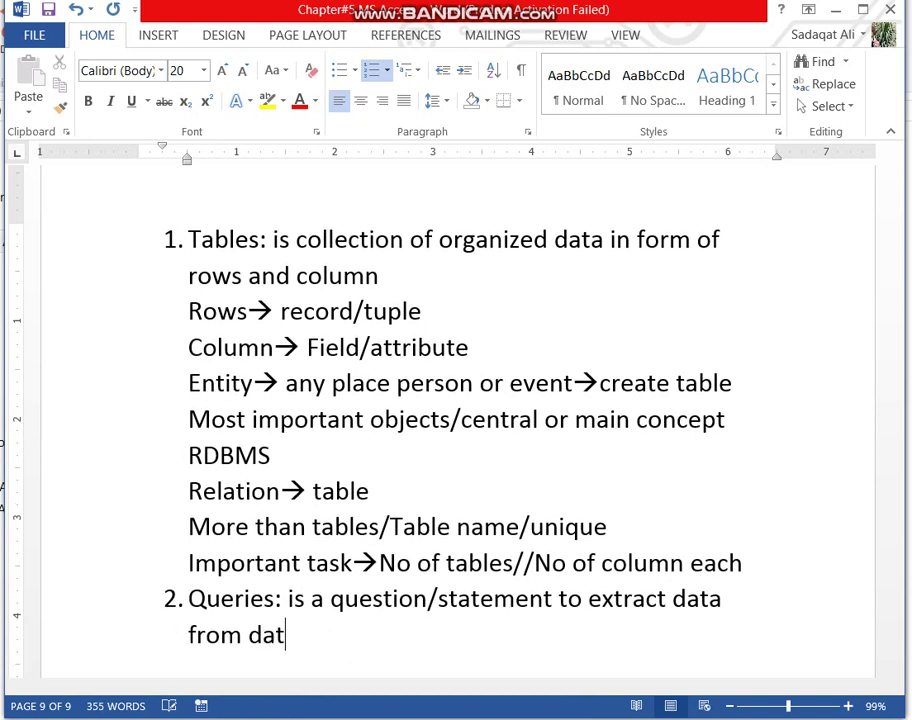
{"action": "type", "text": "abase"}
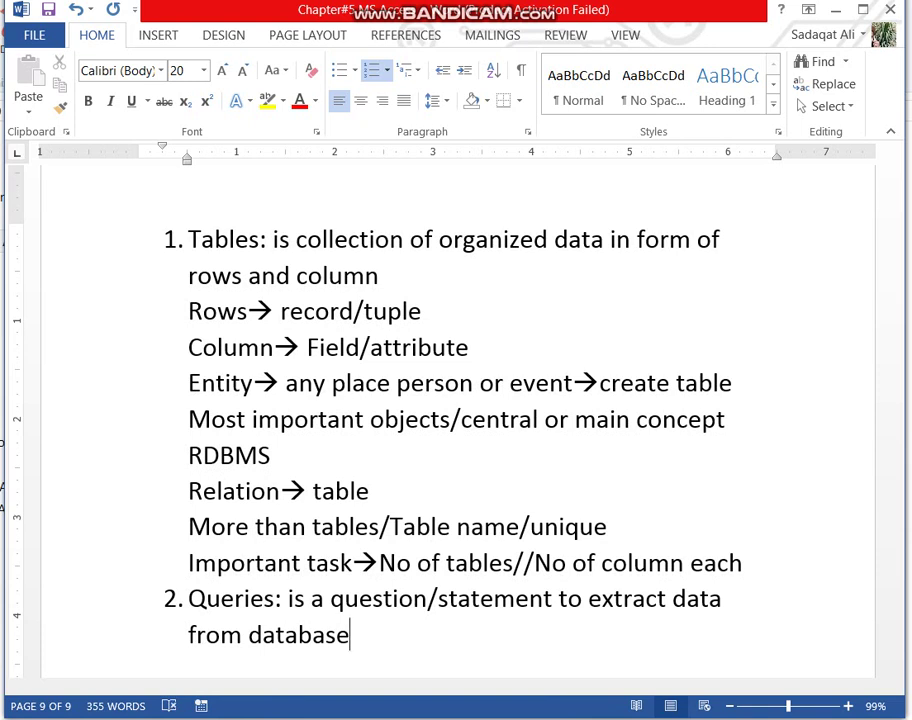
{"action": "type", "text": "on base "}
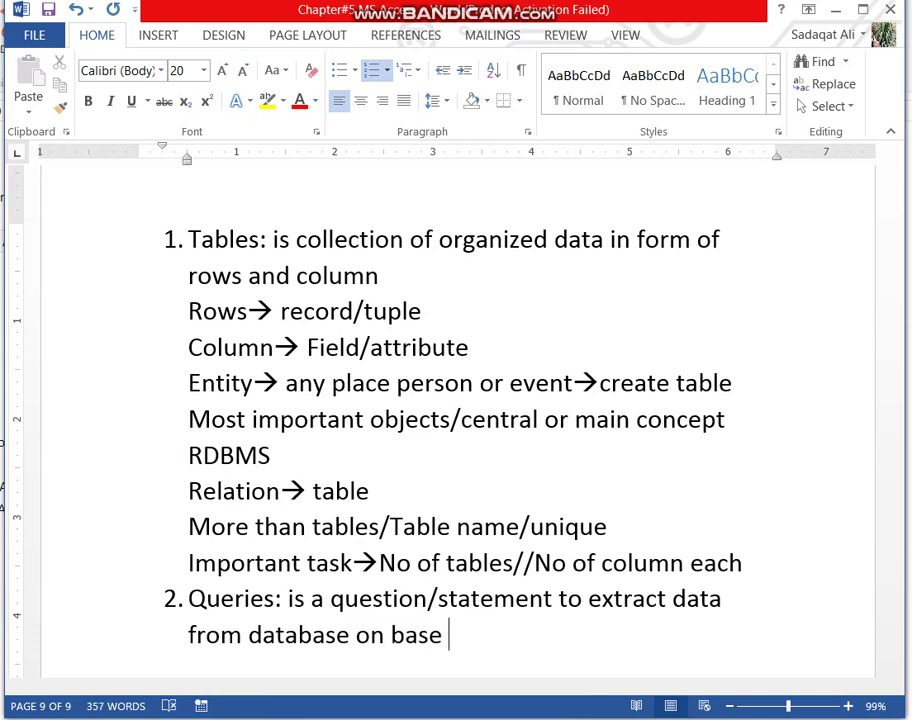
{"action": "type", "text": "of condition"}
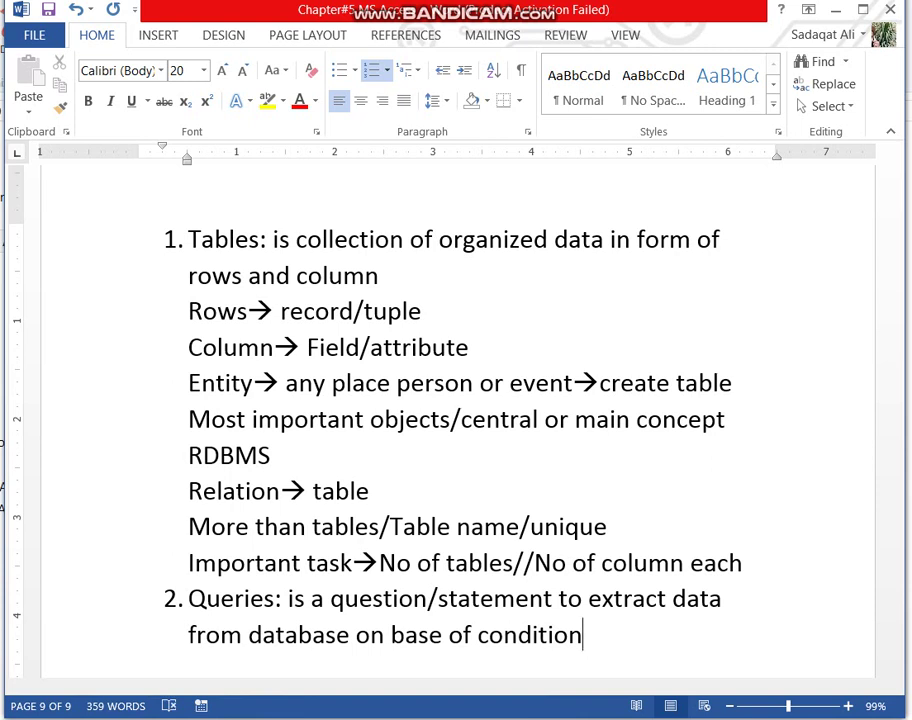
- Add a new numbered line below the Queries definition reading "To retrieve data from tables"
{"action": "key", "text": "Return"}
{"action": "type", "text": "To re"}
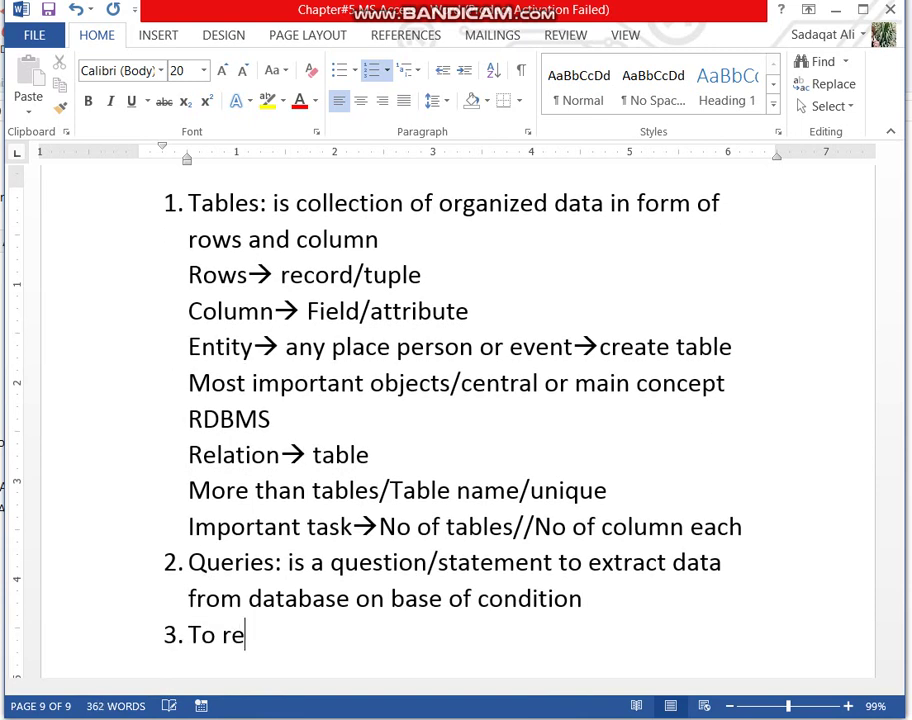
{"action": "type", "text": "trieve"}
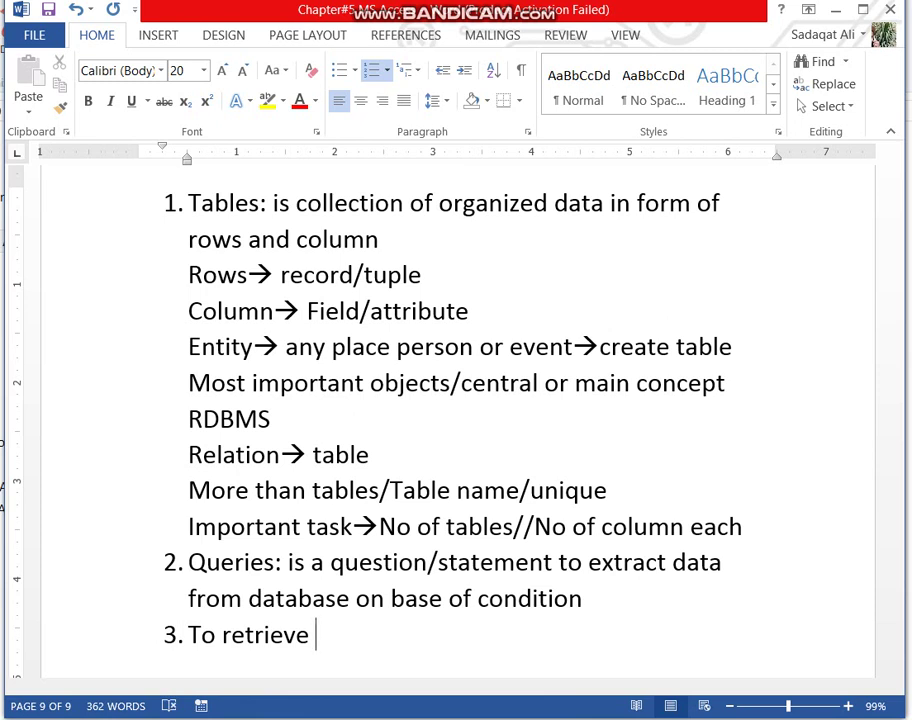
{"action": "type", "text": "data "}
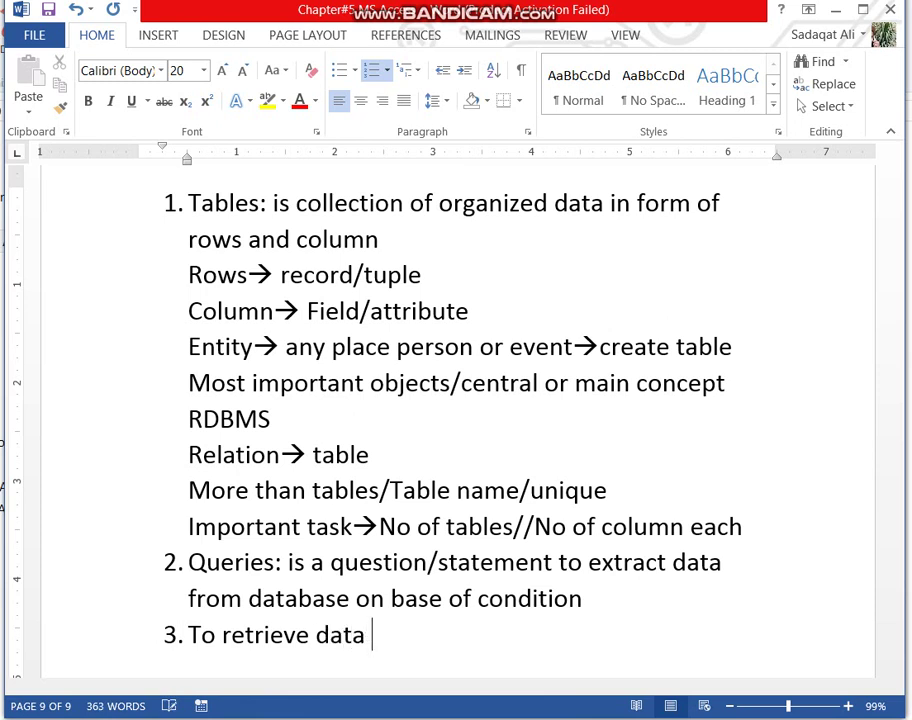
{"action": "type", "text": "from tab"}
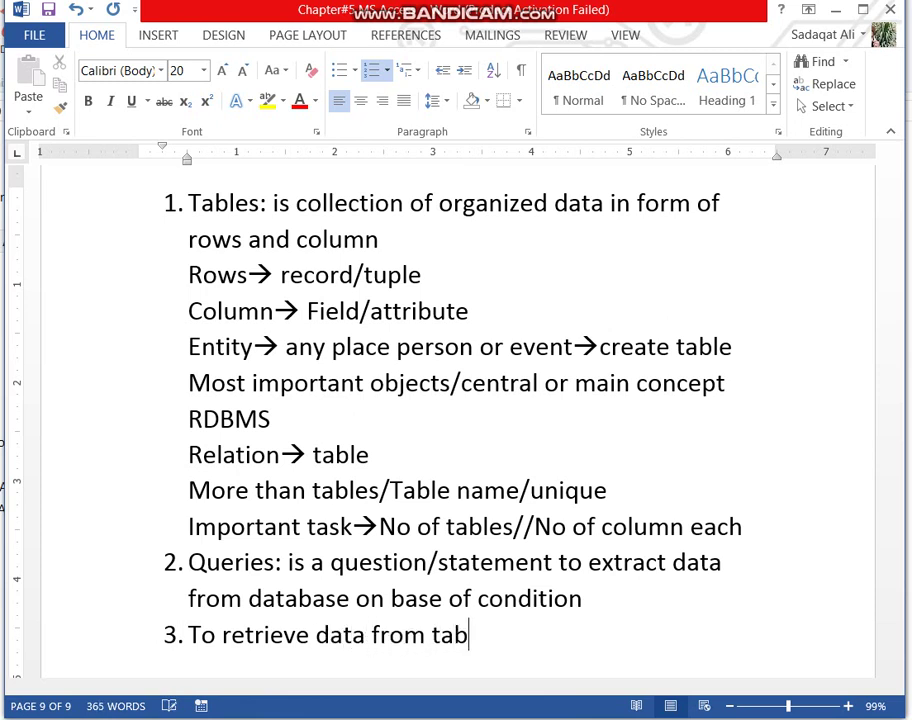
{"action": "type", "text": "les"}
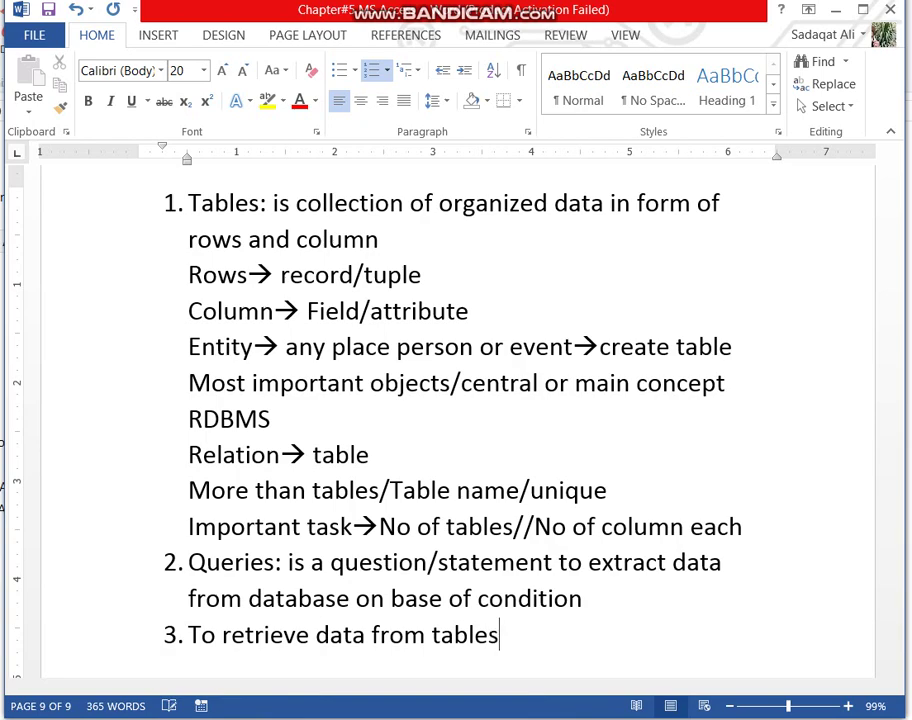